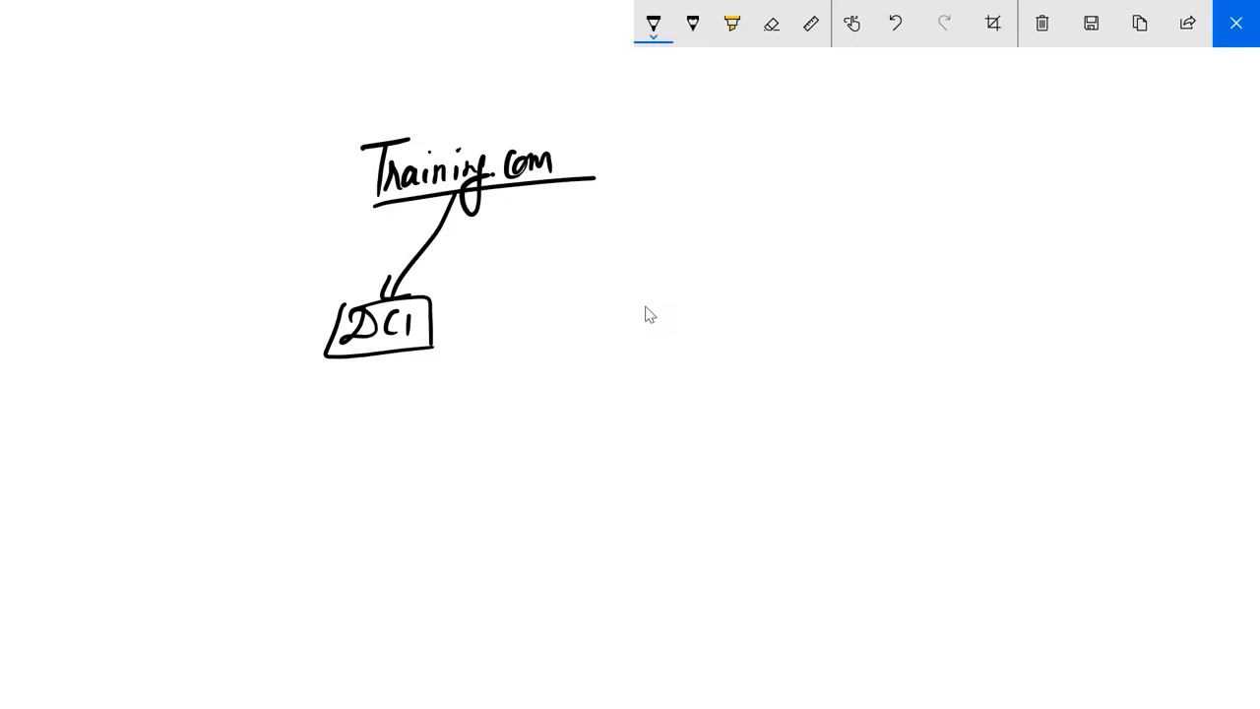
Draw an x left of the DC1 box, write an underlined 'Users' at lower left, and start an arrow from Training.com
mouse_move(299, 363)
mouse_down()
mouse_move(275, 386)
mouse_move(305, 384)
mouse_up()
mouse_move(246, 563)
mouse_down()
mouse_move(245, 586)
mouse_move(258, 582)
mouse_up()
mouse_move(278, 551)
mouse_down()
mouse_move(264, 588)
mouse_move(299, 567)
mouse_move(307, 581)
mouse_up()
drag(242, 591, 317, 583)
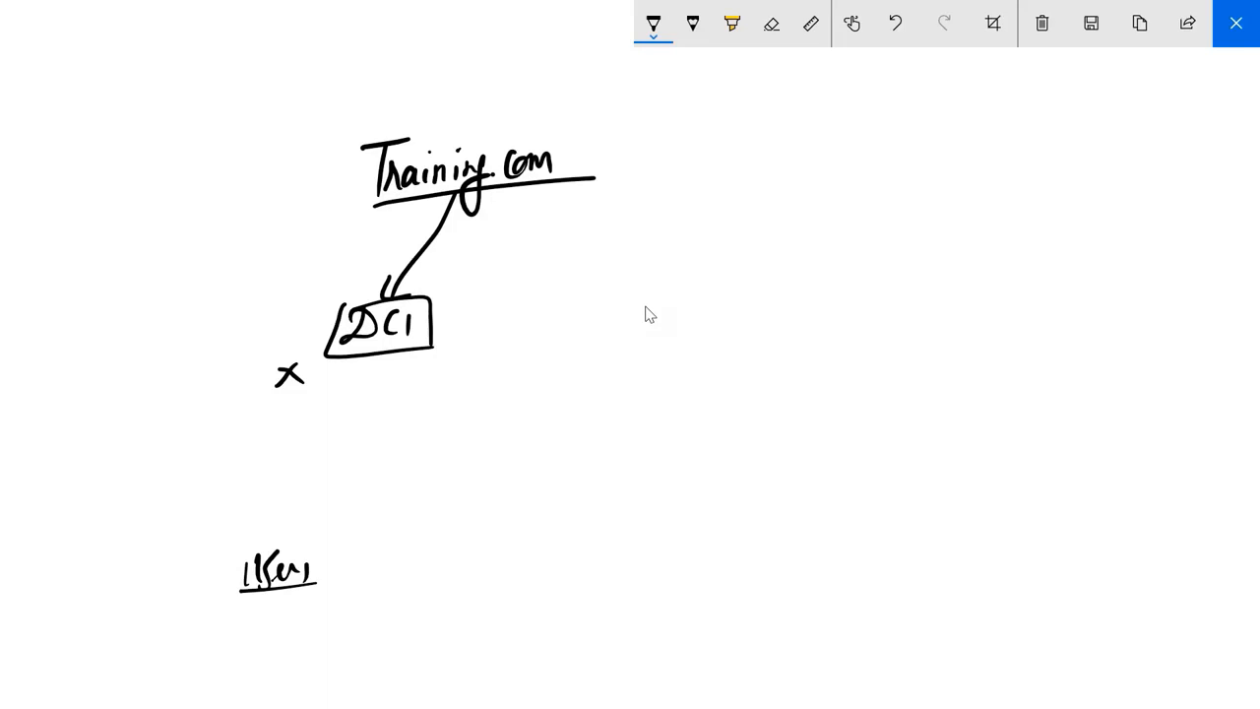
drag(546, 185, 581, 302)
Finish the arrow from Training.com down to DC2 and write 'High Availability' below the boxes
drag(557, 310, 559, 335)
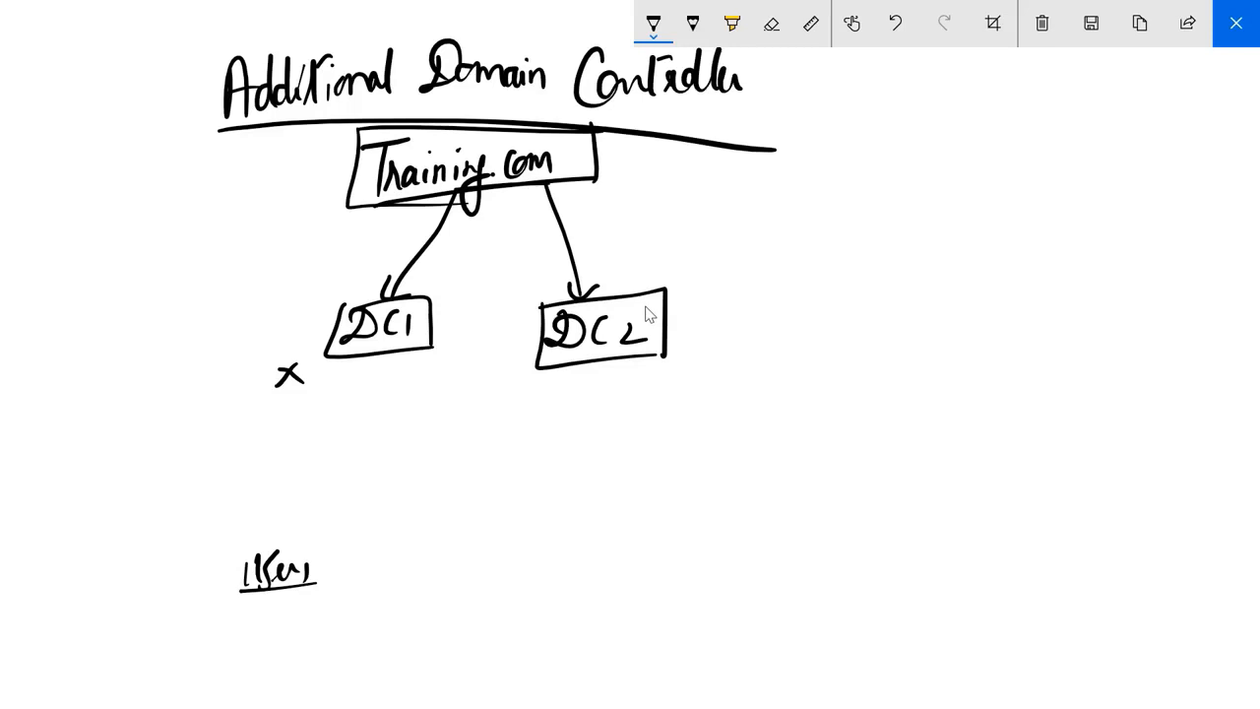
drag(409, 402, 408, 449)
mouse_move(426, 394)
mouse_down()
mouse_move(424, 447)
mouse_move(426, 419)
mouse_up()
mouse_move(431, 418)
mouse_down()
mouse_move(445, 463)
mouse_move(480, 433)
mouse_up()
mouse_move(500, 408)
mouse_down()
mouse_move(498, 435)
mouse_move(506, 402)
mouse_move(510, 417)
mouse_move(547, 426)
mouse_up()
mouse_move(549, 394)
mouse_down()
mouse_move(585, 429)
mouse_move(620, 395)
mouse_move(628, 445)
mouse_up()
Write and underline 'Fault Tolerance', check-mark DC2, and link DC1 and DC2 with a two-way arrow
drag(445, 451, 458, 512)
drag(455, 479, 541, 504)
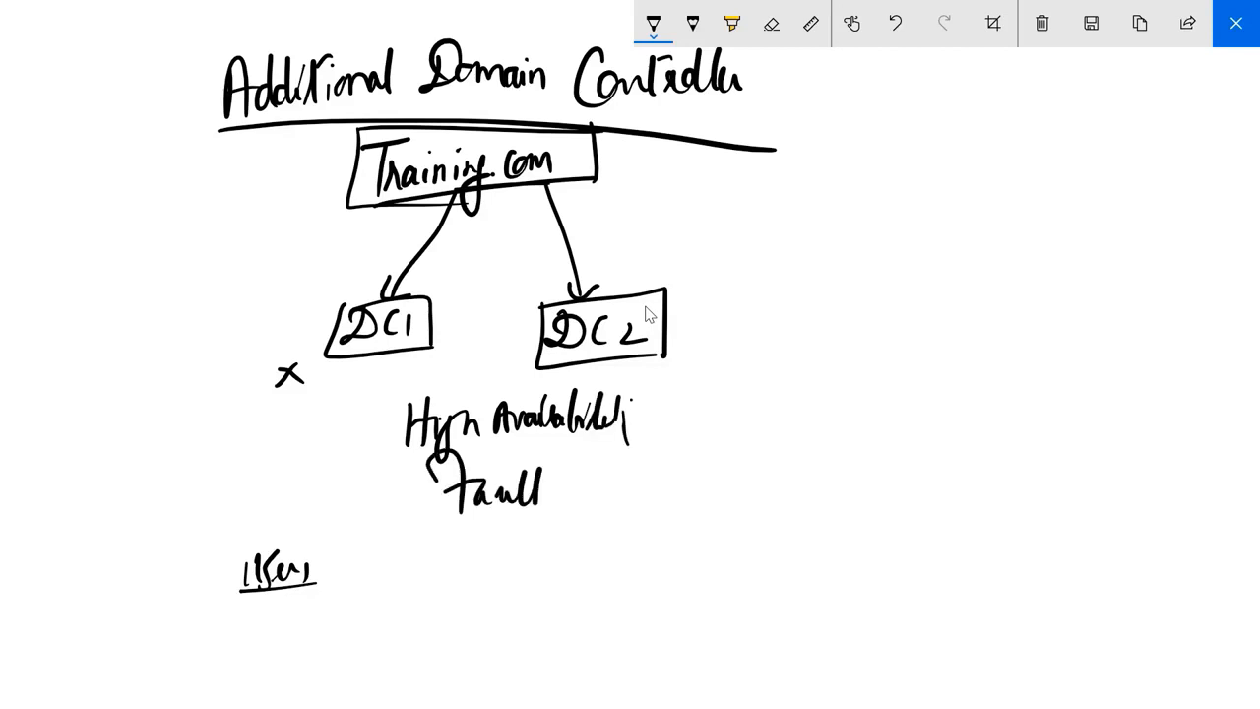
drag(571, 461, 597, 459)
drag(583, 459, 581, 496)
drag(591, 480, 658, 488)
drag(659, 480, 707, 485)
click(560, 517)
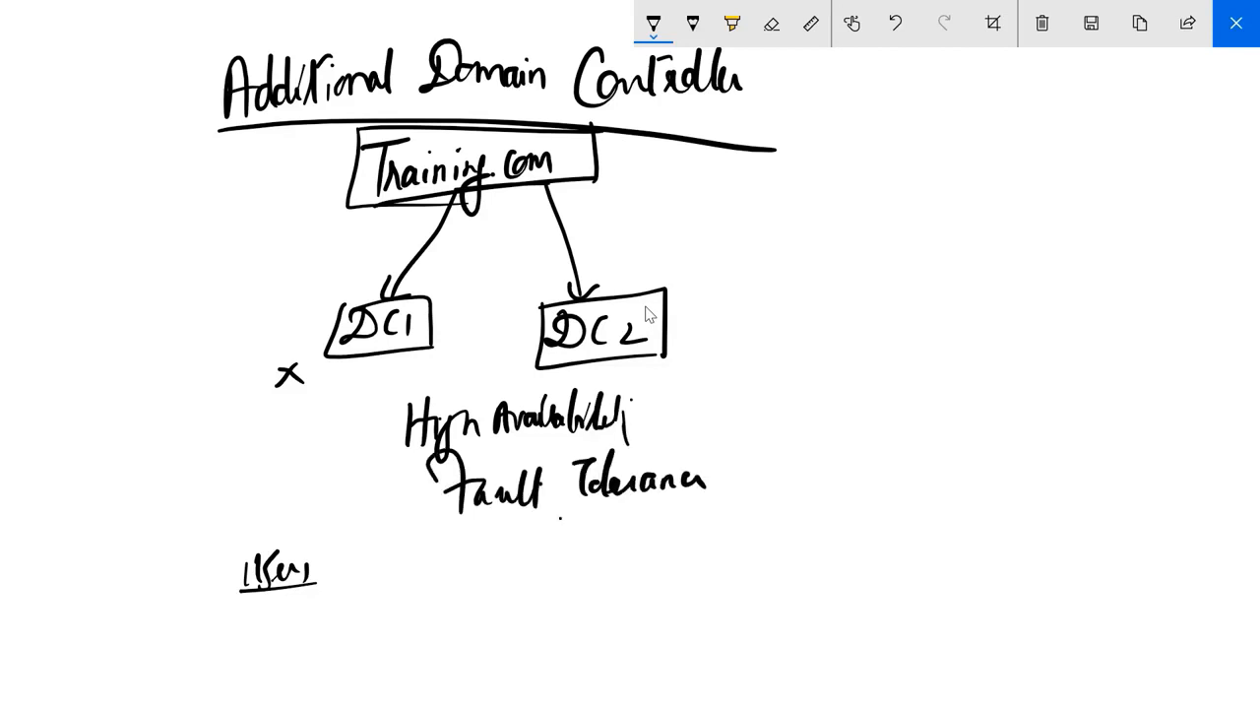
drag(559, 517, 663, 515)
drag(476, 530, 534, 529)
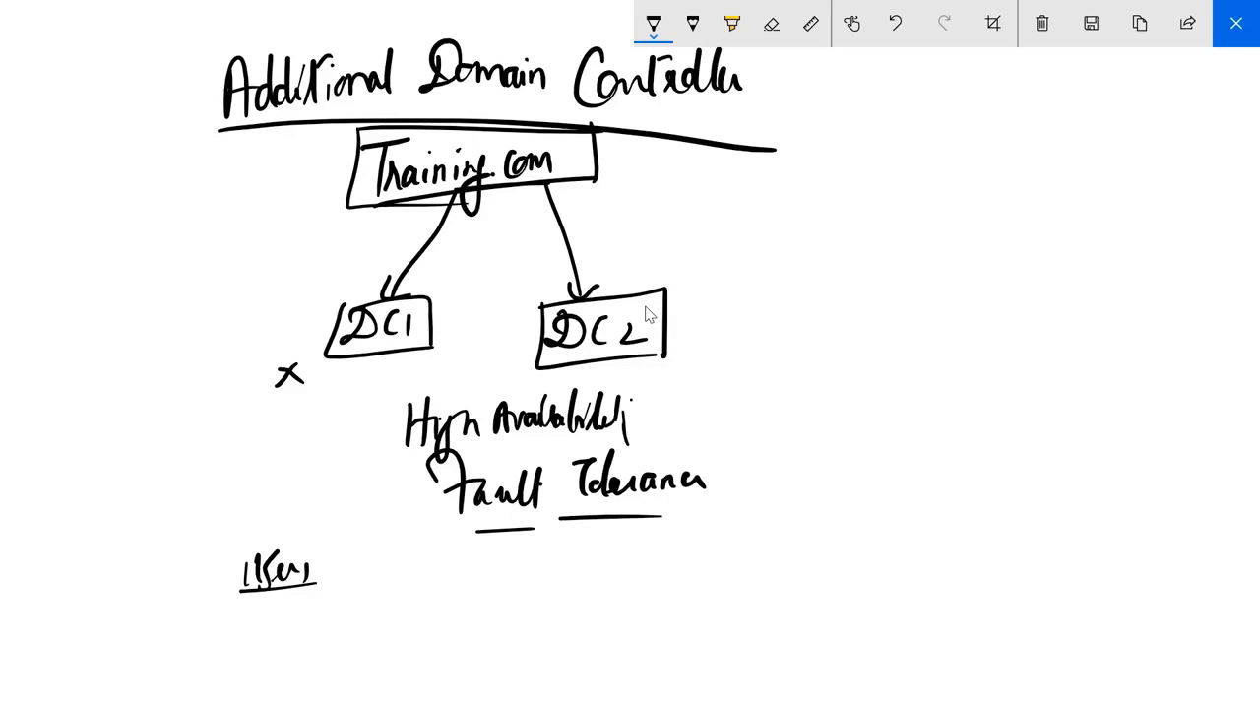
drag(699, 340, 804, 331)
drag(409, 360, 559, 370)
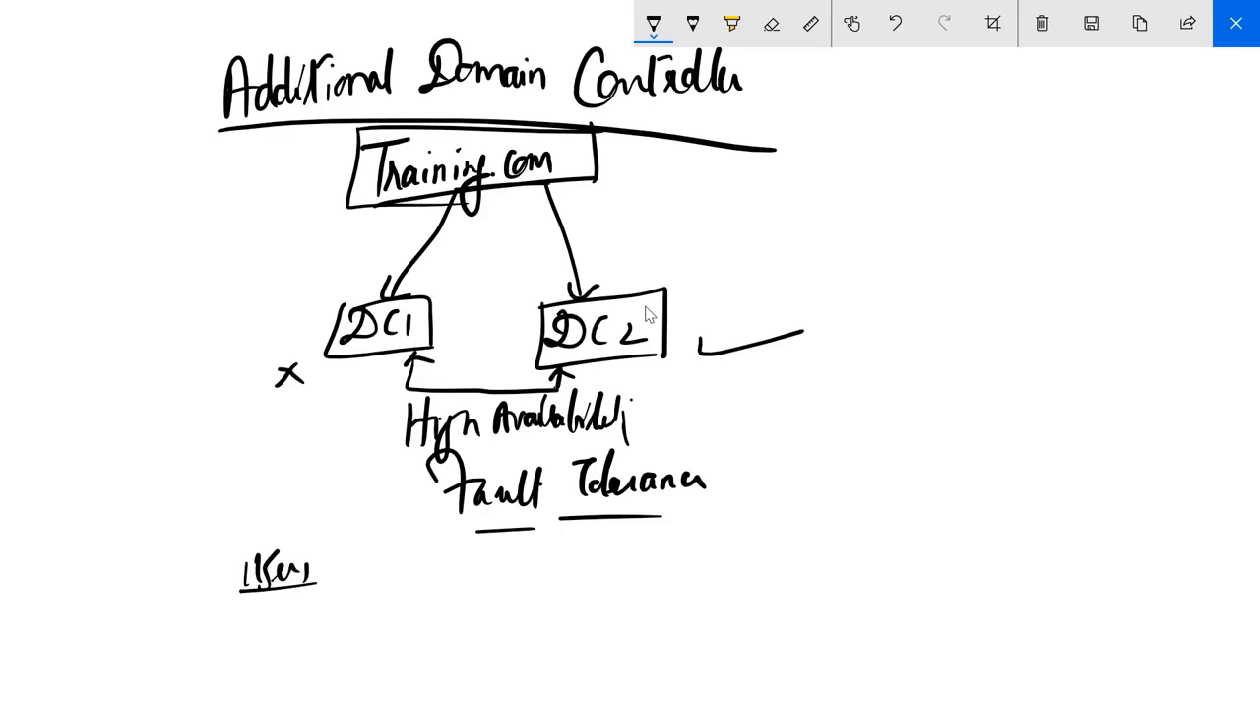
Write 'Create Users' left of DC1, then a check mark and 'Delete' beside DC2
mouse_move(222, 305)
mouse_down()
mouse_move(235, 334)
mouse_move(301, 313)
mouse_up()
drag(202, 359, 264, 368)
drag(198, 386, 265, 376)
drag(695, 288, 786, 261)
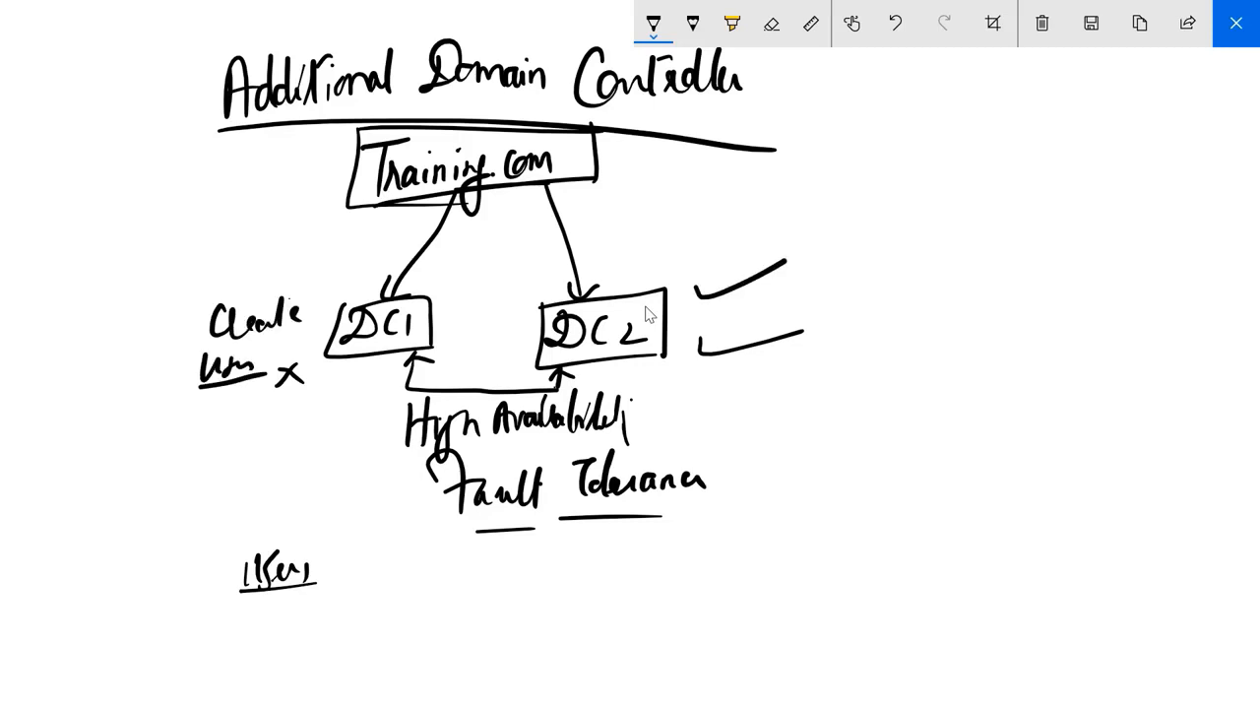
drag(679, 372, 729, 386)
mouse_move(738, 360)
mouse_down()
mouse_move(729, 398)
mouse_move(792, 386)
mouse_up()
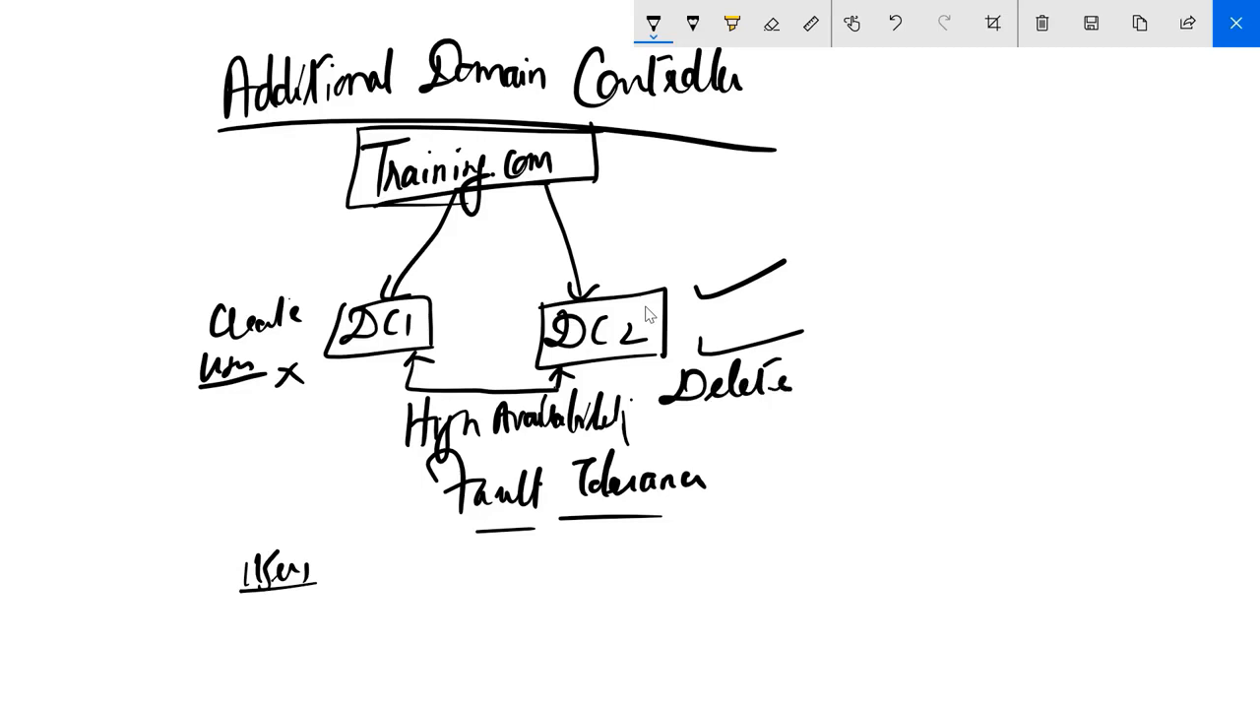
Mark an X below DC1, add an arrowhead, and label the space between the arrows 'Active Dir'
drag(325, 389, 368, 419)
drag(347, 377, 332, 414)
mouse_move(434, 272)
mouse_down()
mouse_move(443, 241)
mouse_move(451, 270)
mouse_move(453, 252)
mouse_move(475, 267)
mouse_move(512, 232)
mouse_move(482, 304)
mouse_up()
drag(499, 288, 516, 272)
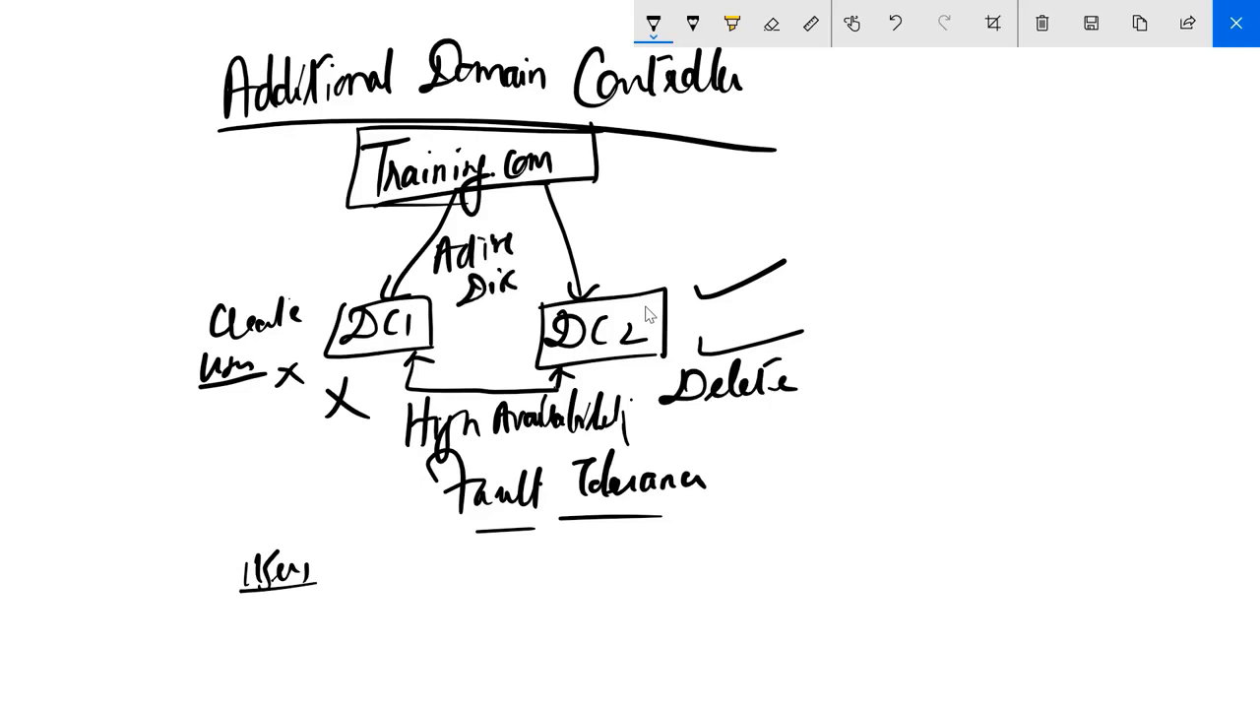
mouse_move(382, 372)
mouse_down()
mouse_move(371, 416)
mouse_move(380, 368)
mouse_up()
Draw an arrow up to DC1 with an underlined label, plus an arrow to DC2
drag(367, 392, 394, 398)
drag(311, 464, 315, 537)
drag(325, 483, 355, 490)
mouse_move(359, 471)
mouse_down()
mouse_move(373, 492)
mouse_move(398, 492)
mouse_up()
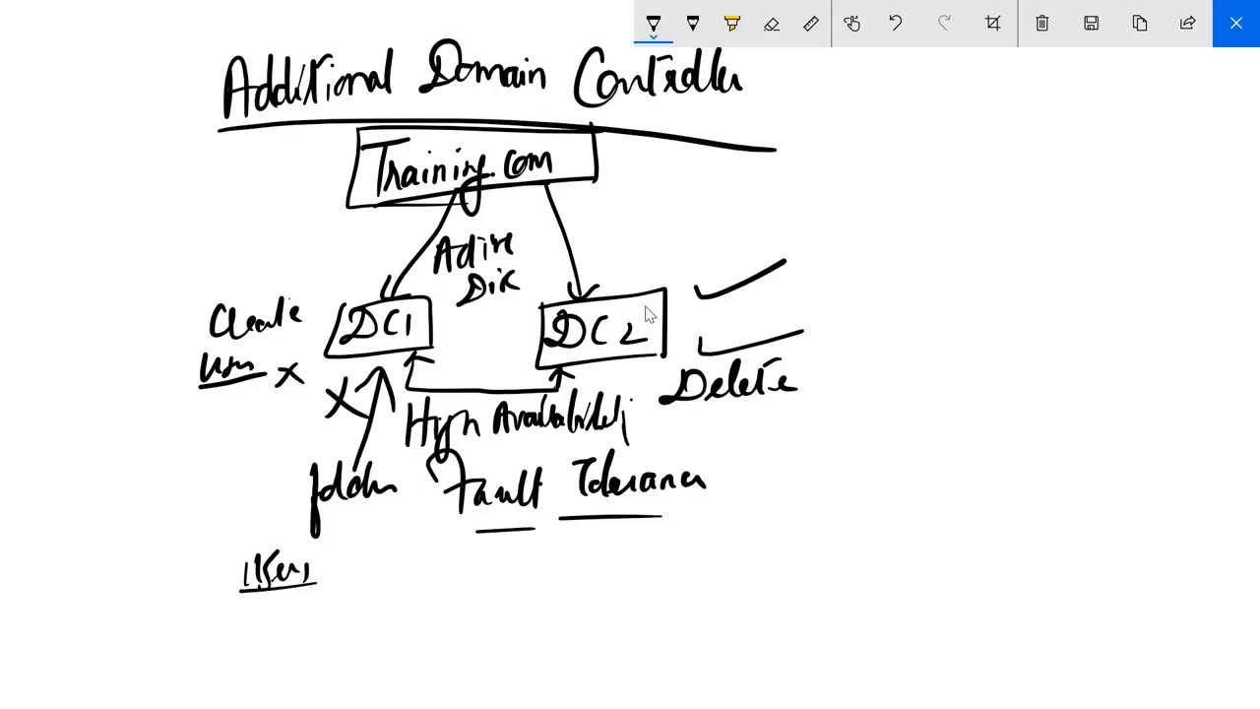
drag(315, 506, 427, 495)
mouse_move(610, 375)
mouse_down()
mouse_move(645, 379)
mouse_move(681, 458)
mouse_up()
drag(728, 433, 746, 455)
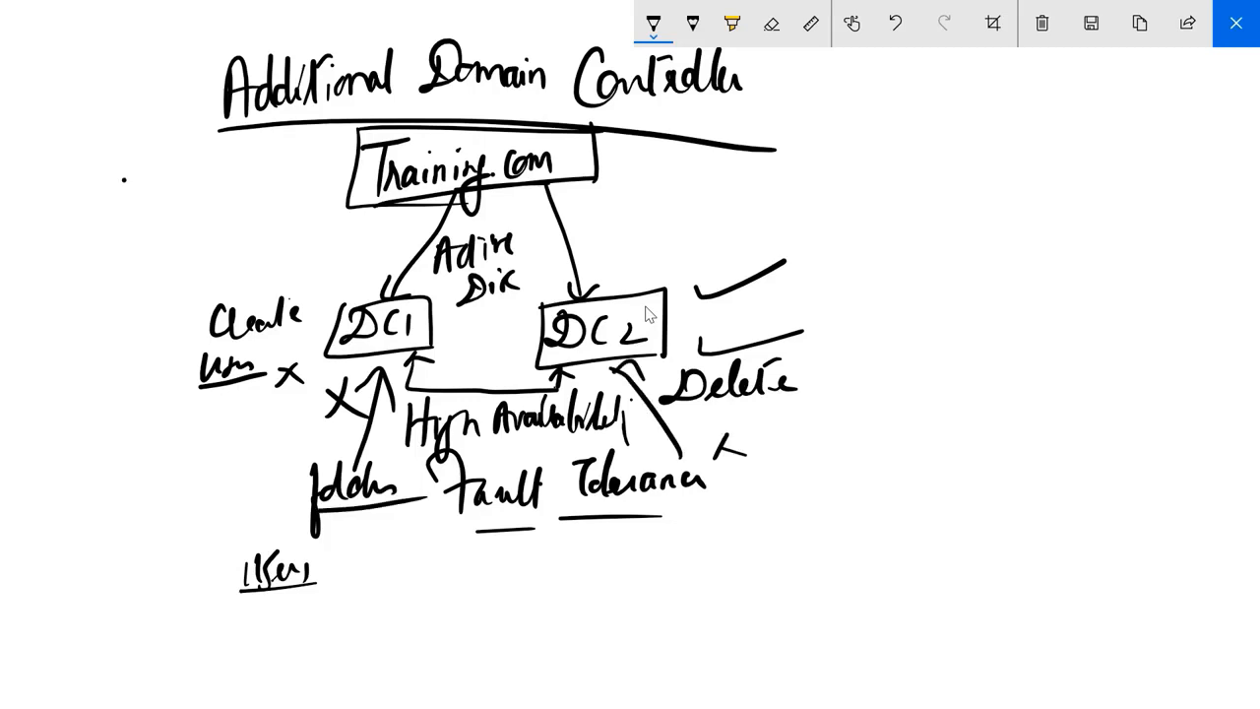
Write 'Database Speed' left of Training.com and underline both words
mouse_move(124, 182)
mouse_down()
mouse_move(104, 236)
mouse_move(201, 197)
mouse_up()
drag(191, 187, 216, 179)
mouse_move(219, 142)
mouse_down()
mouse_move(211, 193)
mouse_move(236, 171)
mouse_move(282, 167)
mouse_up()
mouse_move(146, 223)
mouse_down()
mouse_move(132, 247)
mouse_move(152, 291)
mouse_up()
drag(173, 232, 197, 251)
drag(153, 278, 242, 248)
drag(154, 220, 302, 183)
Write and underline 'Replicated' right of the title, then mark an X above-left of DC1
mouse_move(835, 93)
mouse_down()
mouse_move(794, 207)
mouse_move(831, 148)
mouse_move(827, 225)
mouse_up()
mouse_move(845, 147)
mouse_down()
mouse_move(872, 173)
mouse_move(943, 167)
mouse_up()
mouse_move(945, 158)
mouse_down()
mouse_move(964, 146)
mouse_move(975, 105)
mouse_move(977, 167)
mouse_up()
drag(843, 183, 990, 168)
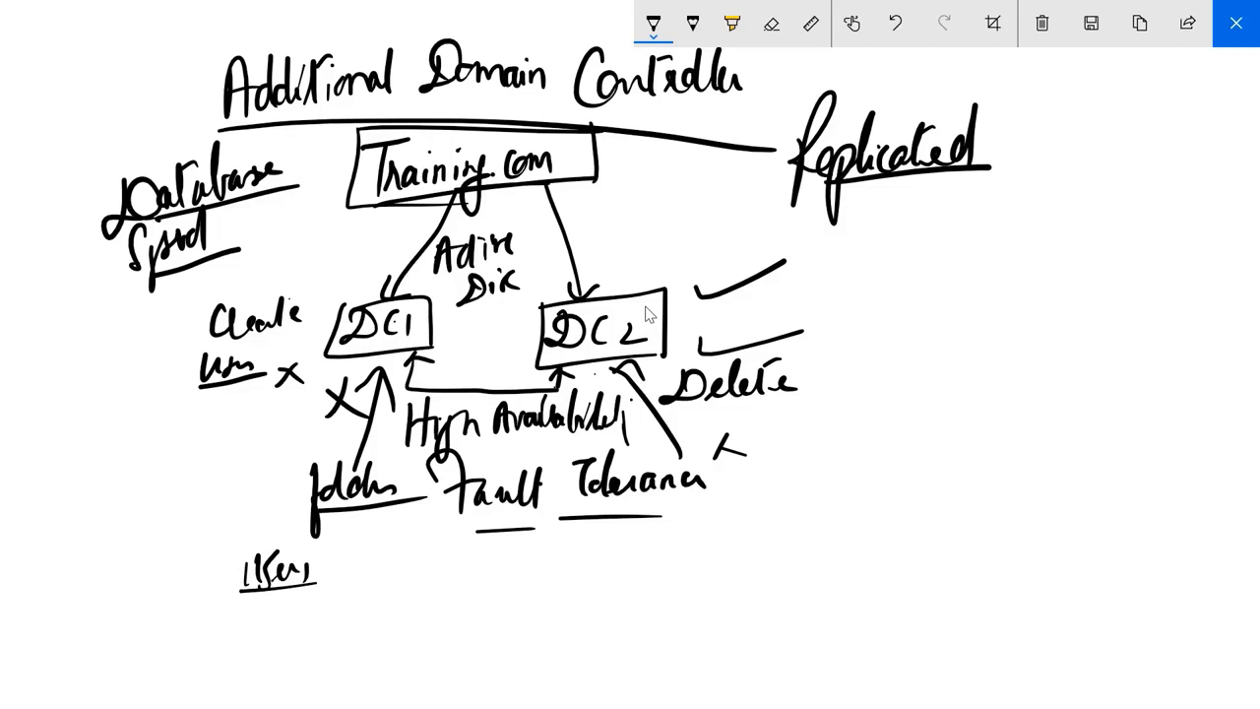
mouse_move(366, 258)
mouse_down()
mouse_move(352, 281)
mouse_move(396, 295)
mouse_up()
Back on Server2, run Add Roles and Features with default installation type and Server2 as destination
click(1237, 23)
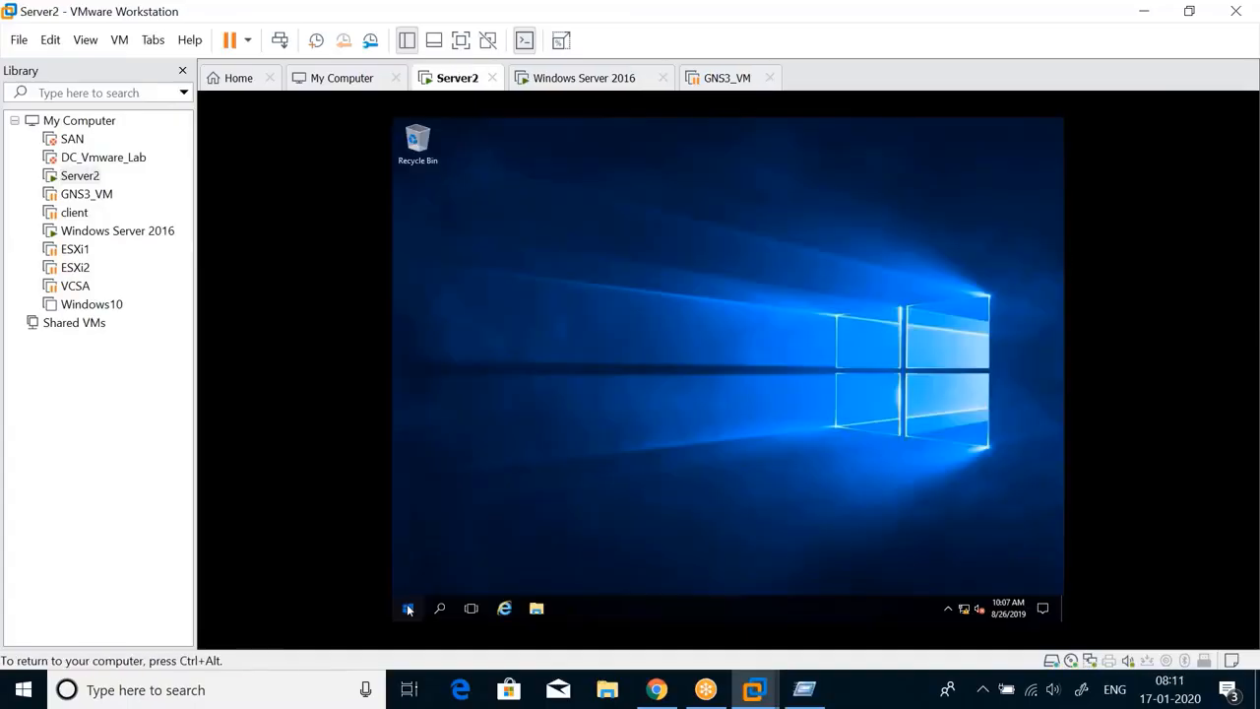
click(409, 610)
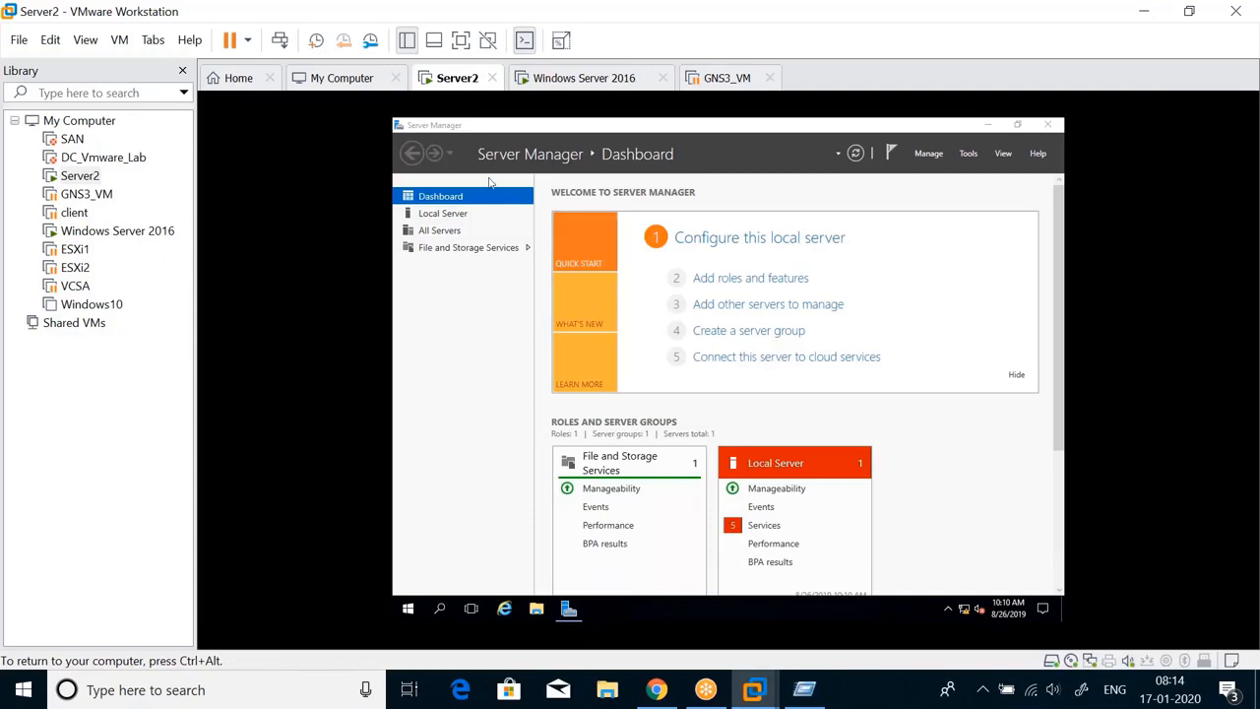
click(771, 282)
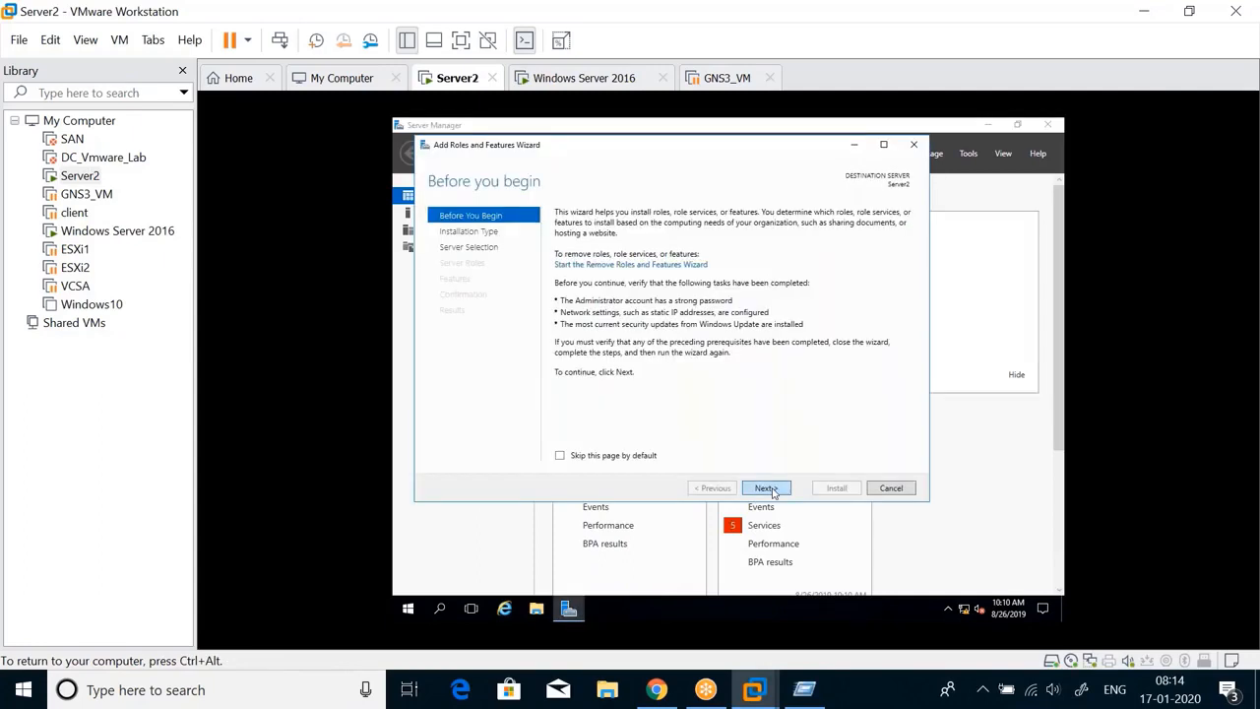
click(766, 488)
click(766, 489)
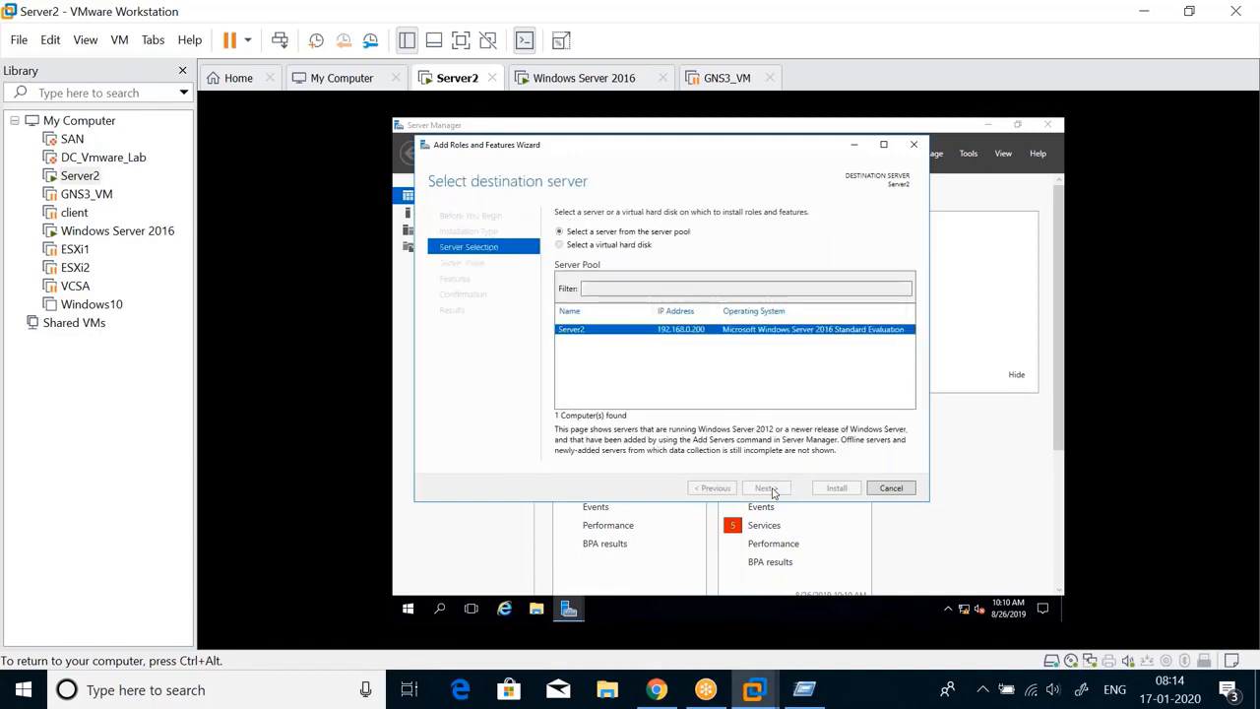
click(772, 490)
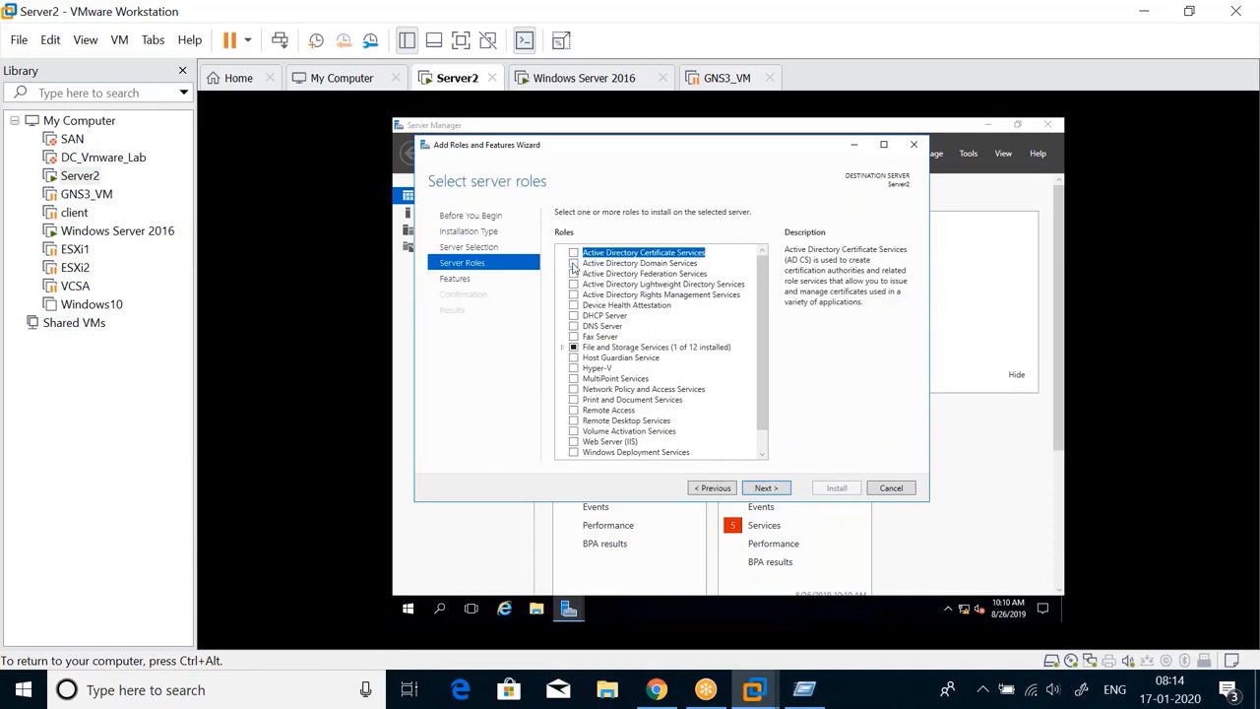
Install Active Directory Domain Services with its required features and begin promoting Server2 to a domain controller
click(574, 264)
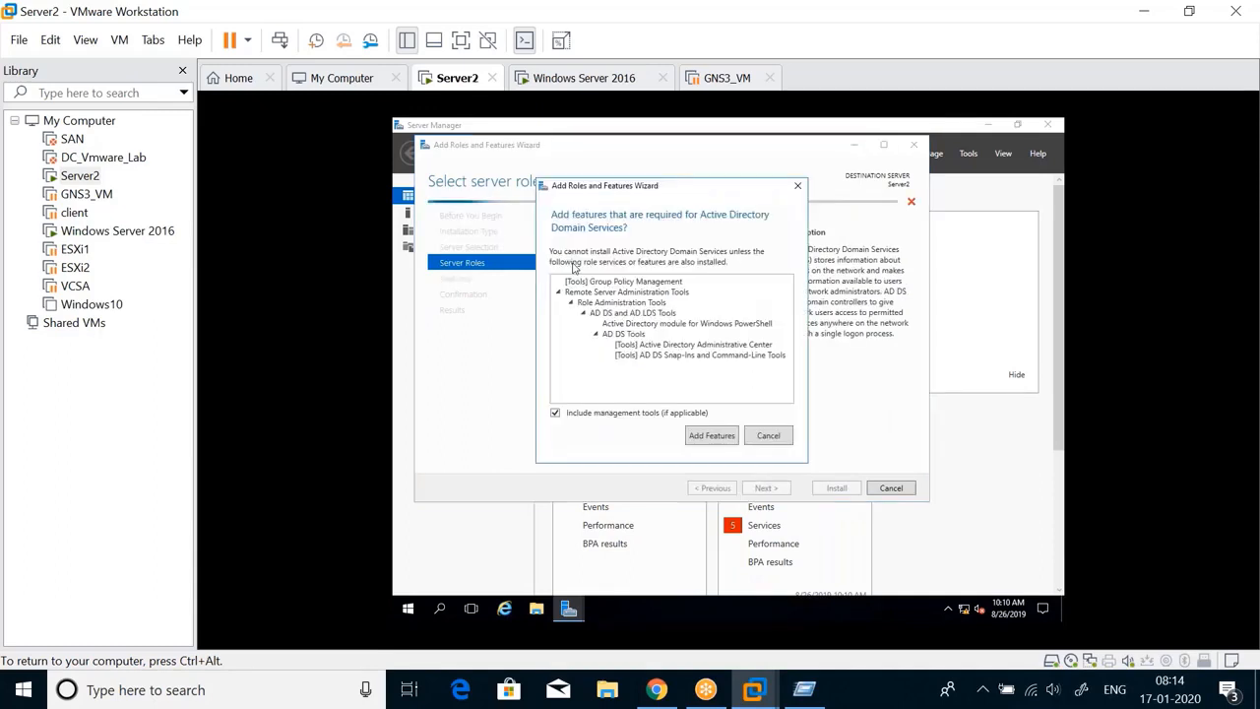
click(718, 439)
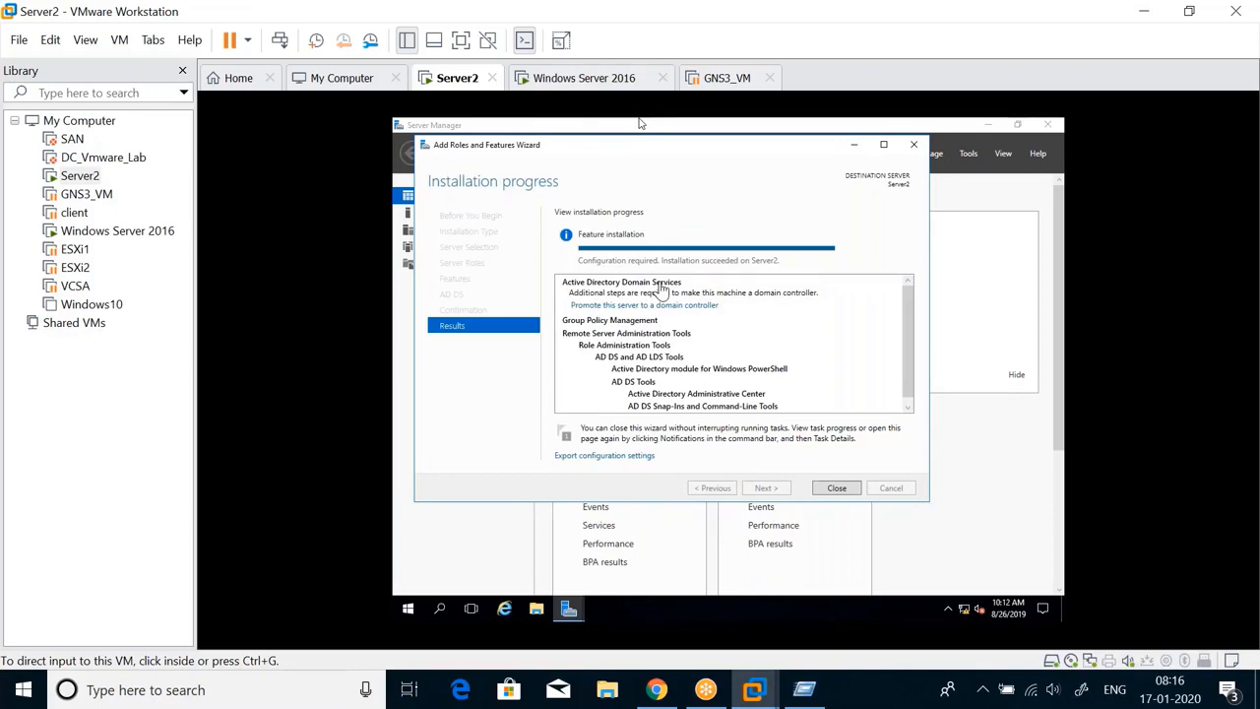
click(611, 306)
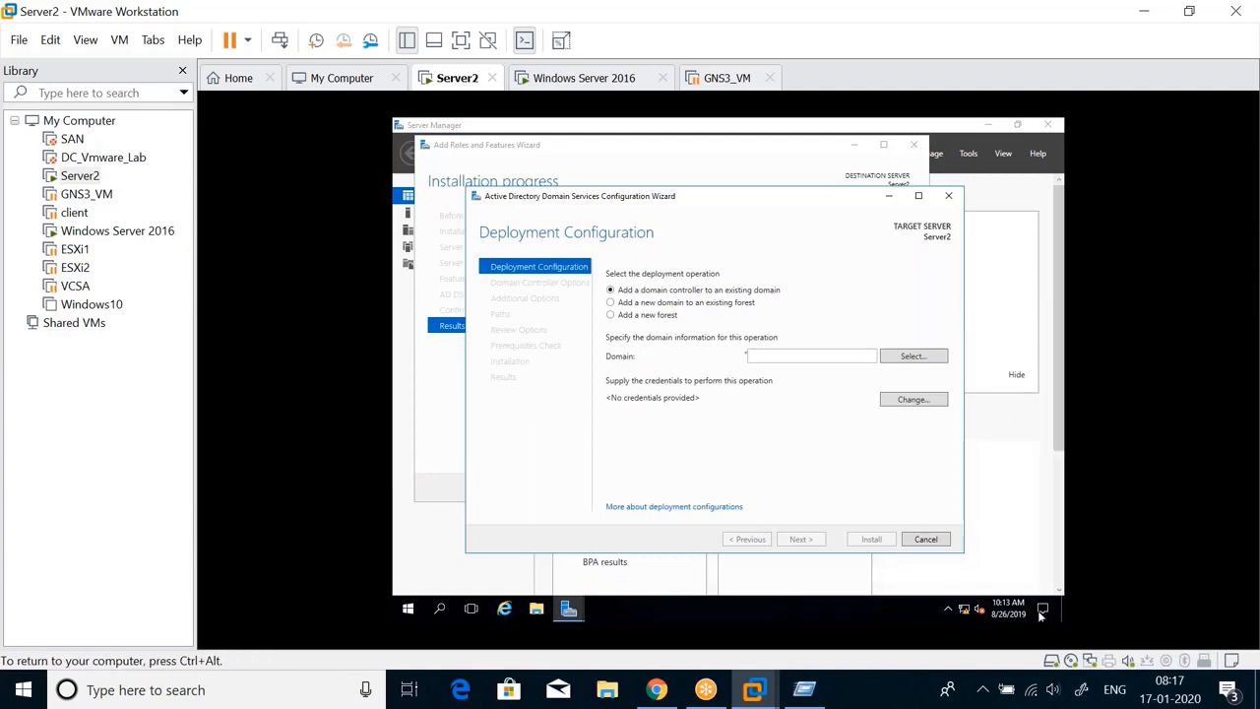
click(1083, 694)
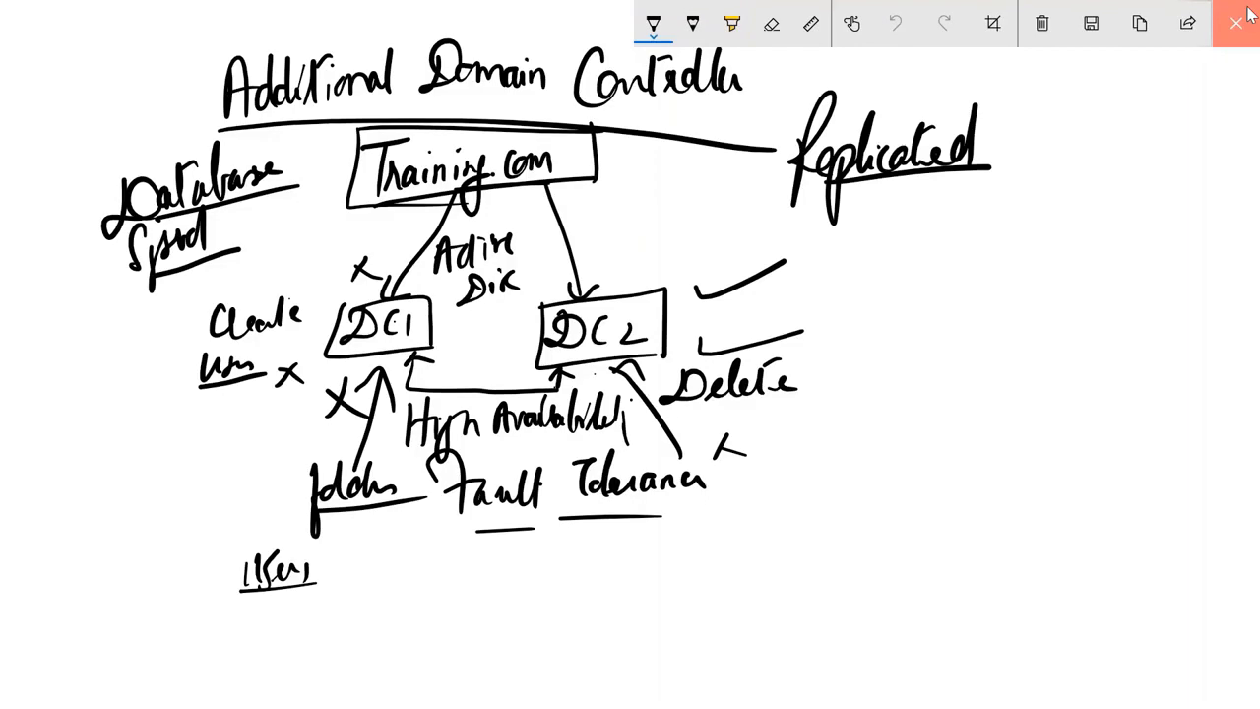
Close the Sketchpad to get back to Server2's AD DS wizard at Deployment Configuration
click(1248, 12)
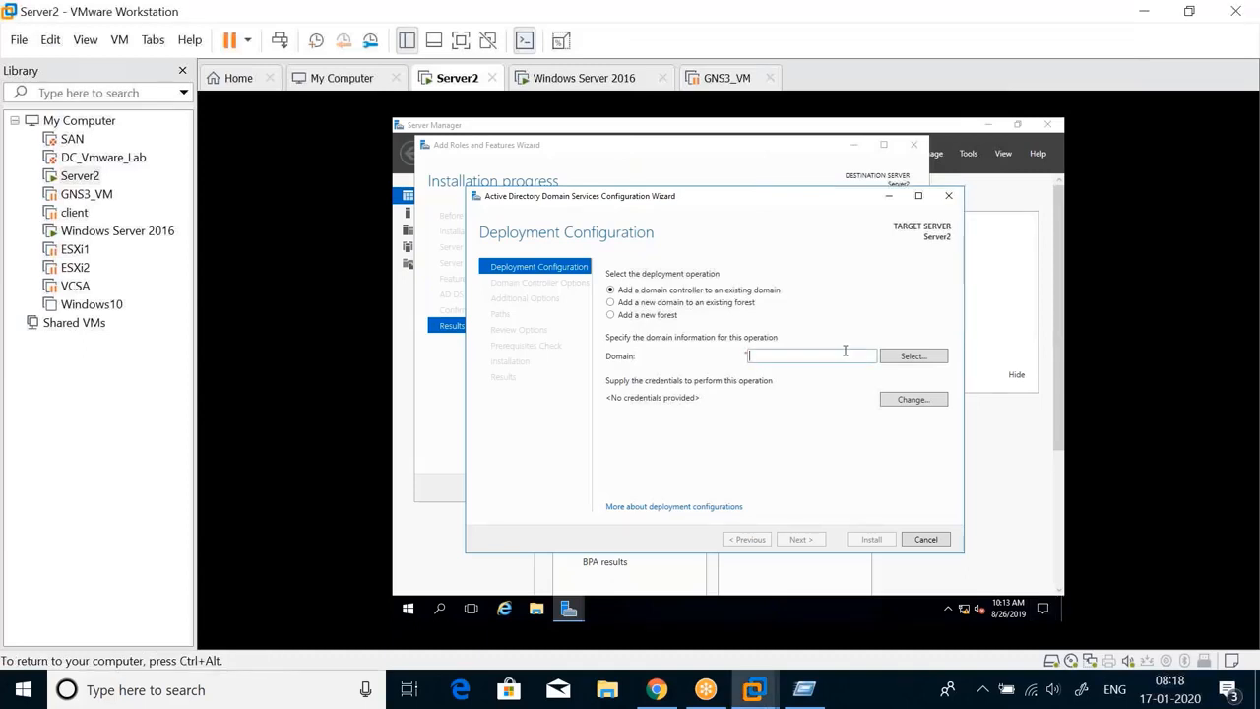
Choose to add a domain controller to the existing Training.com domain, entering the domain administrator password
click(899, 358)
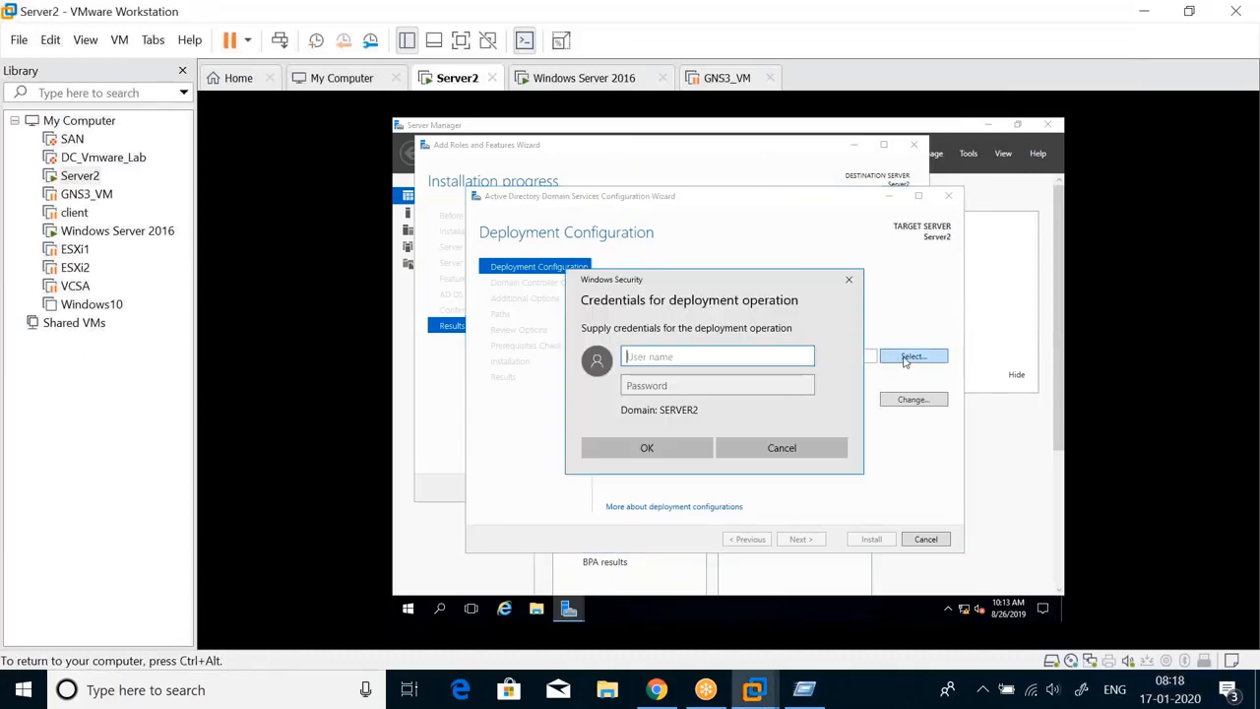
text(training)
key(Tab)
text(•••)
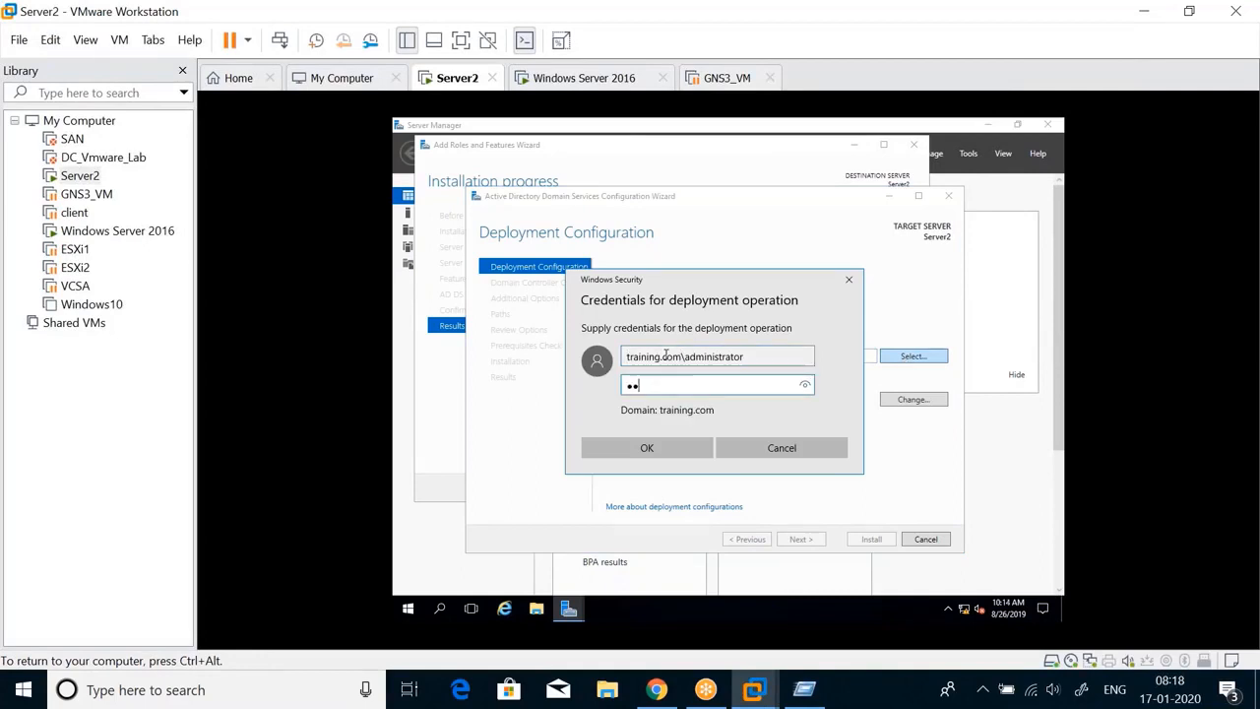
key(Return)
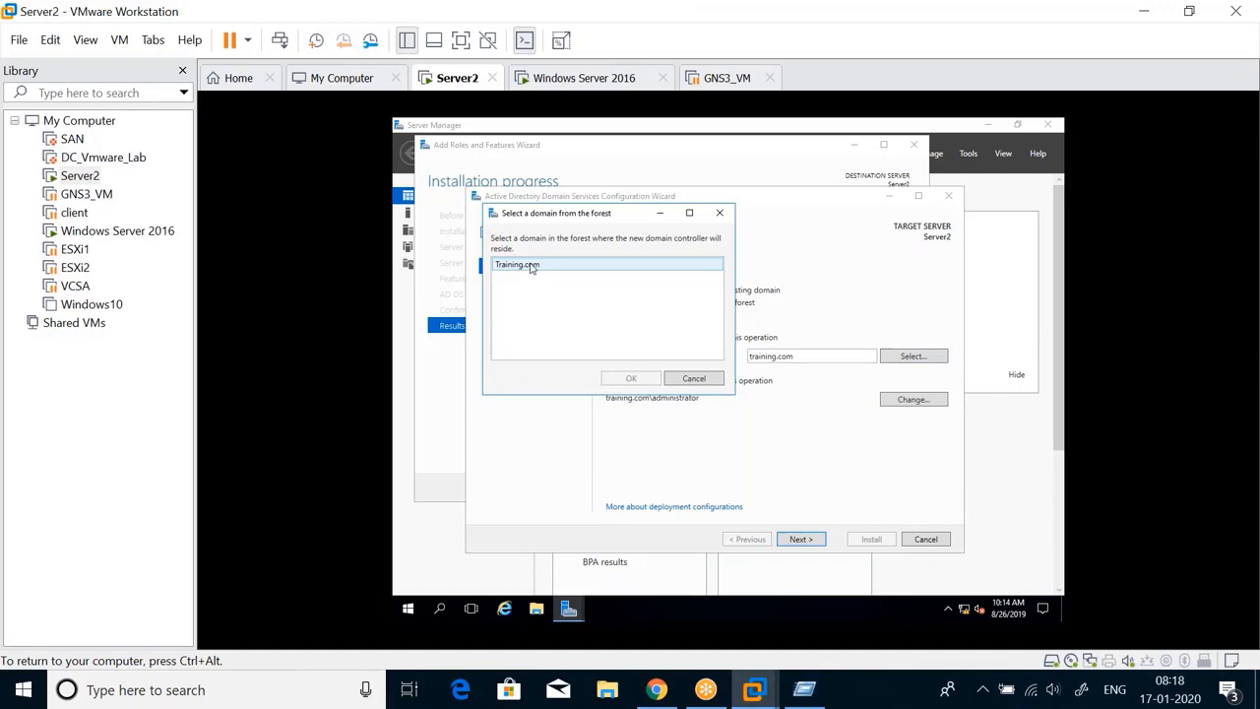
click(530, 266)
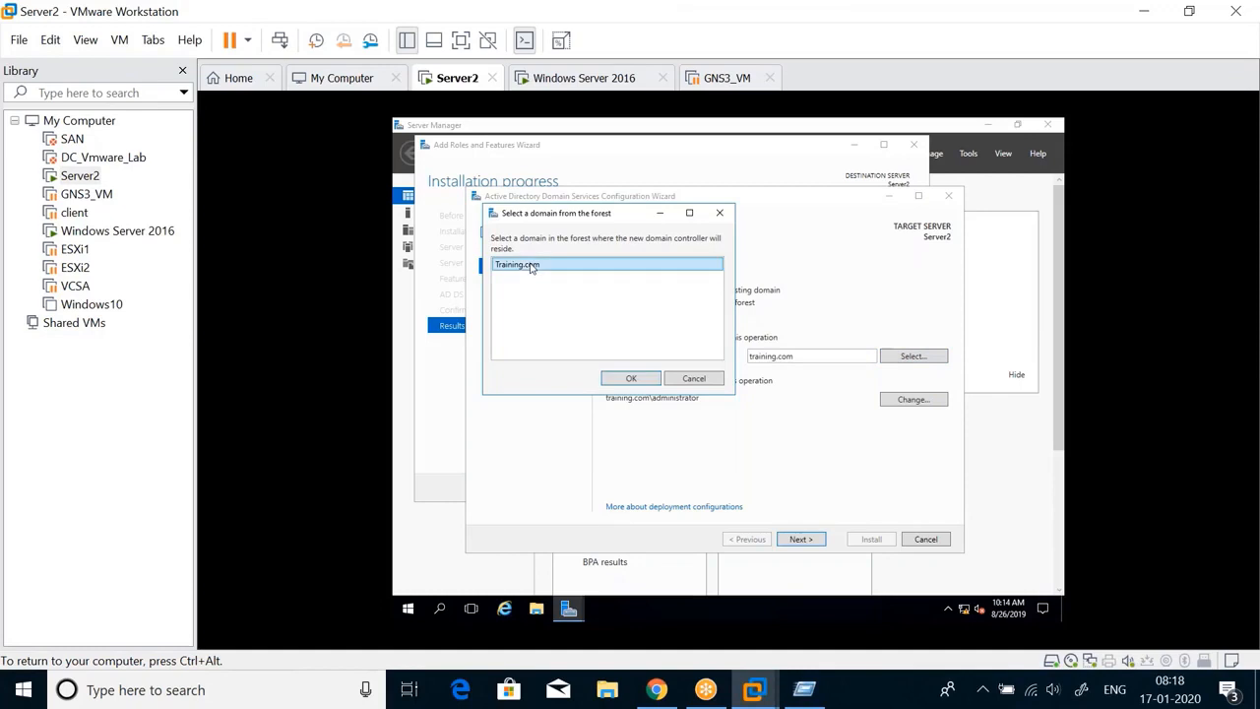
click(624, 379)
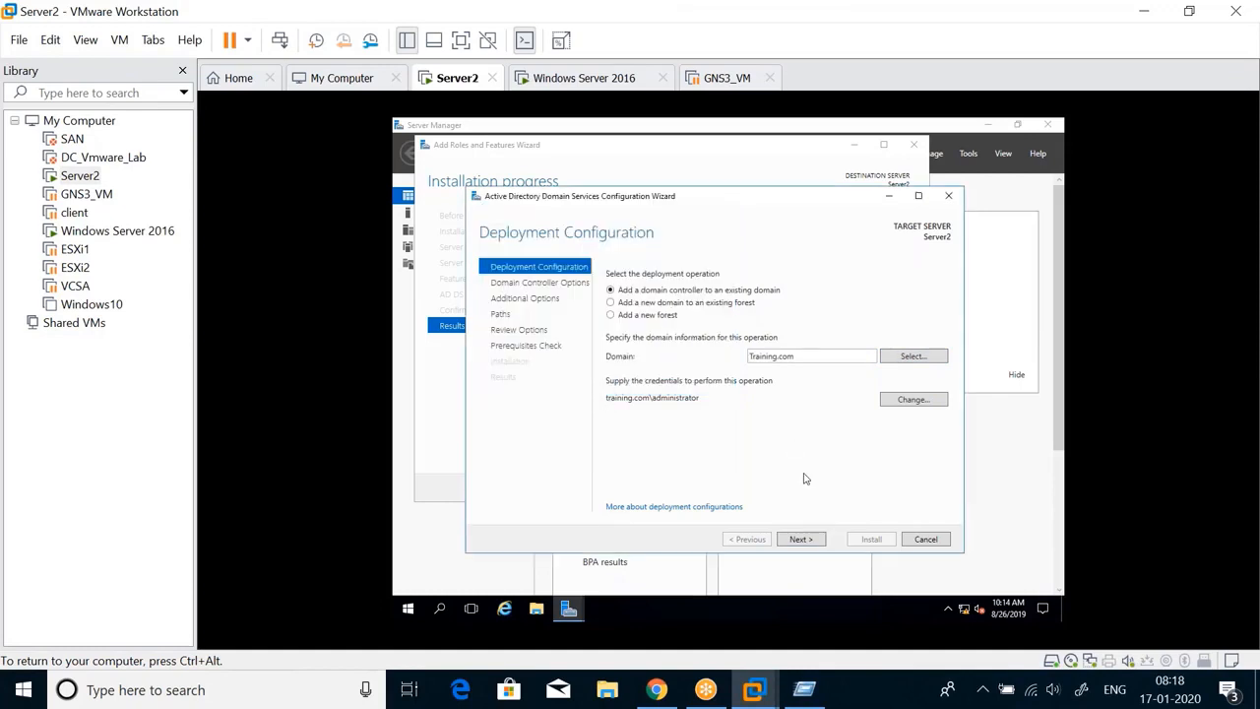
Keep DNS Server and Global Catalog checked, enter the DSRM password, and pass DNS Options
click(801, 540)
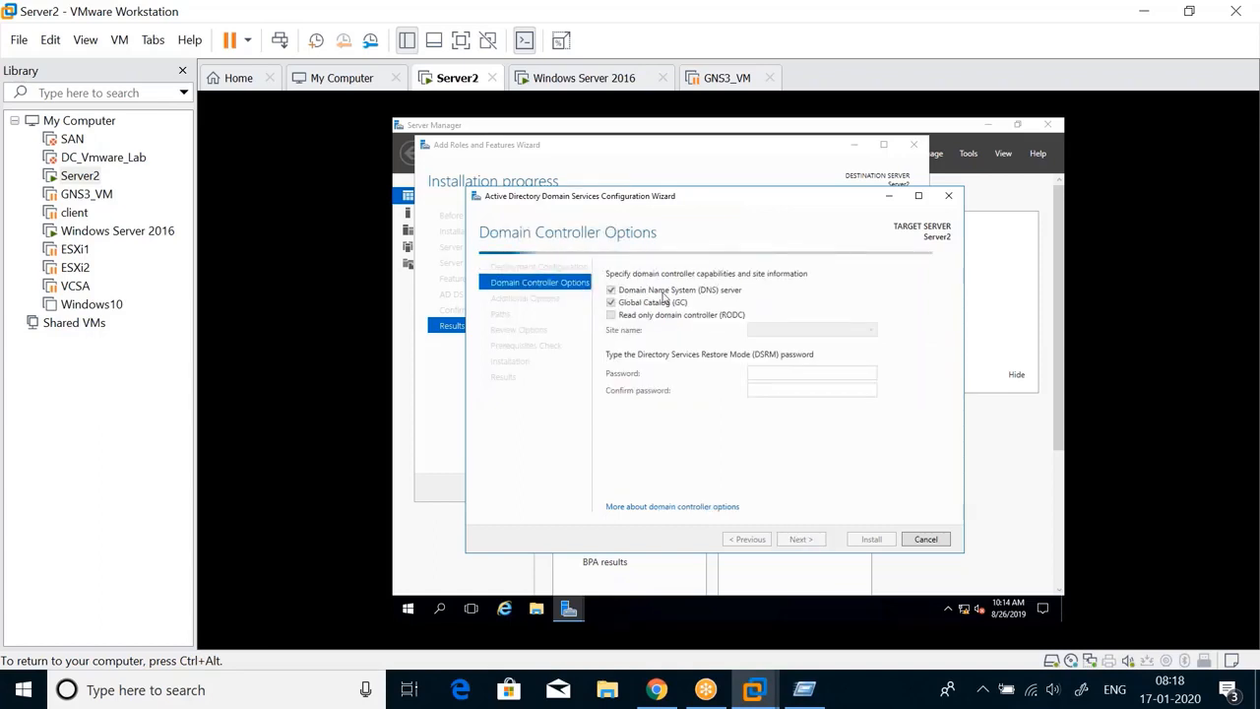
click(1250, 21)
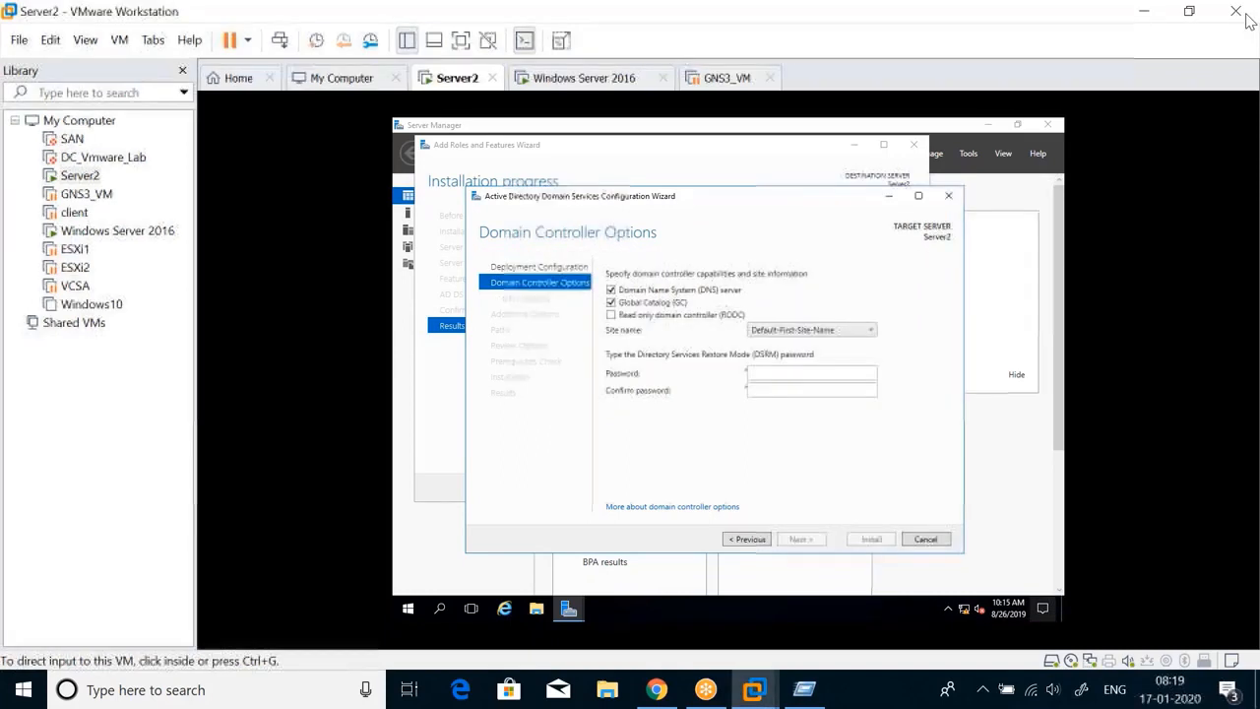
click(740, 263)
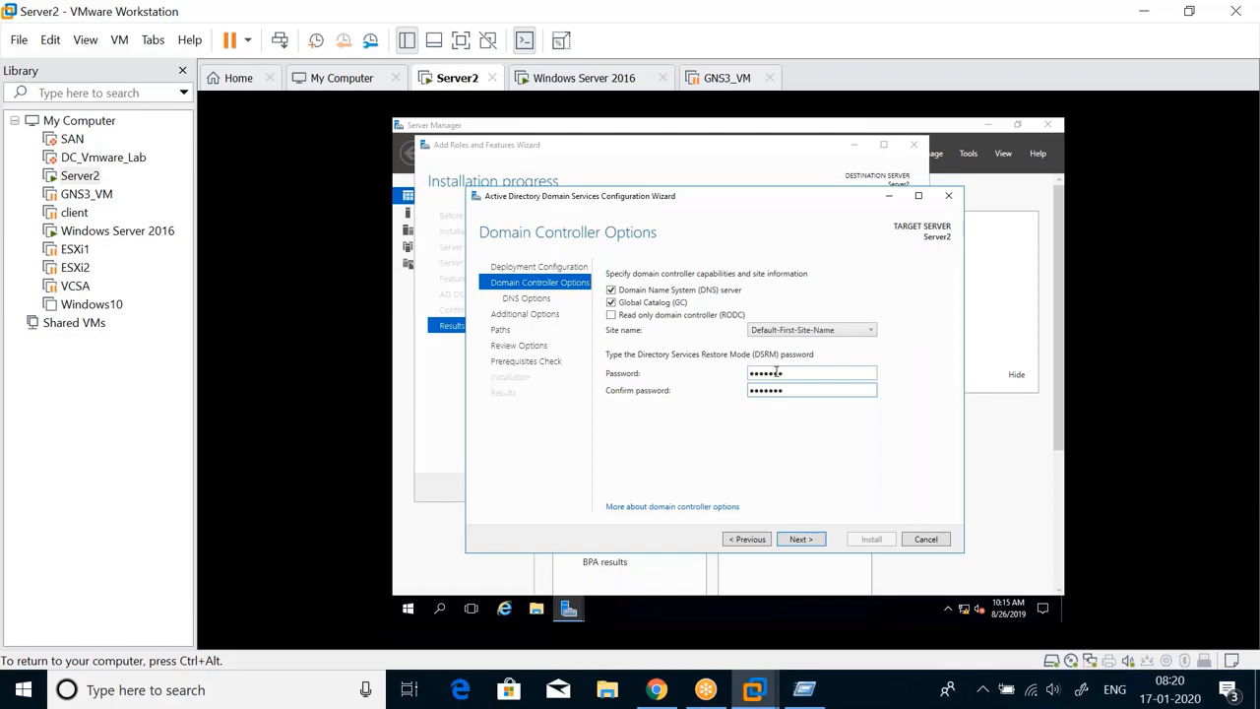
click(802, 539)
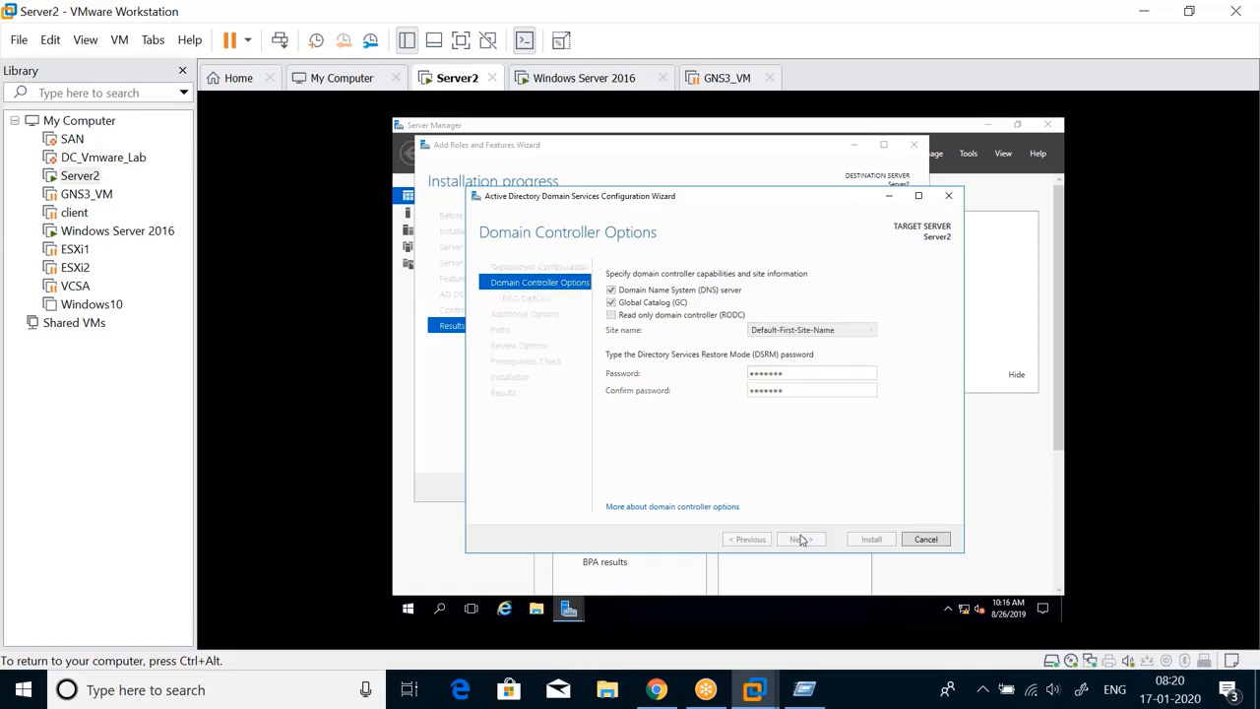
click(800, 538)
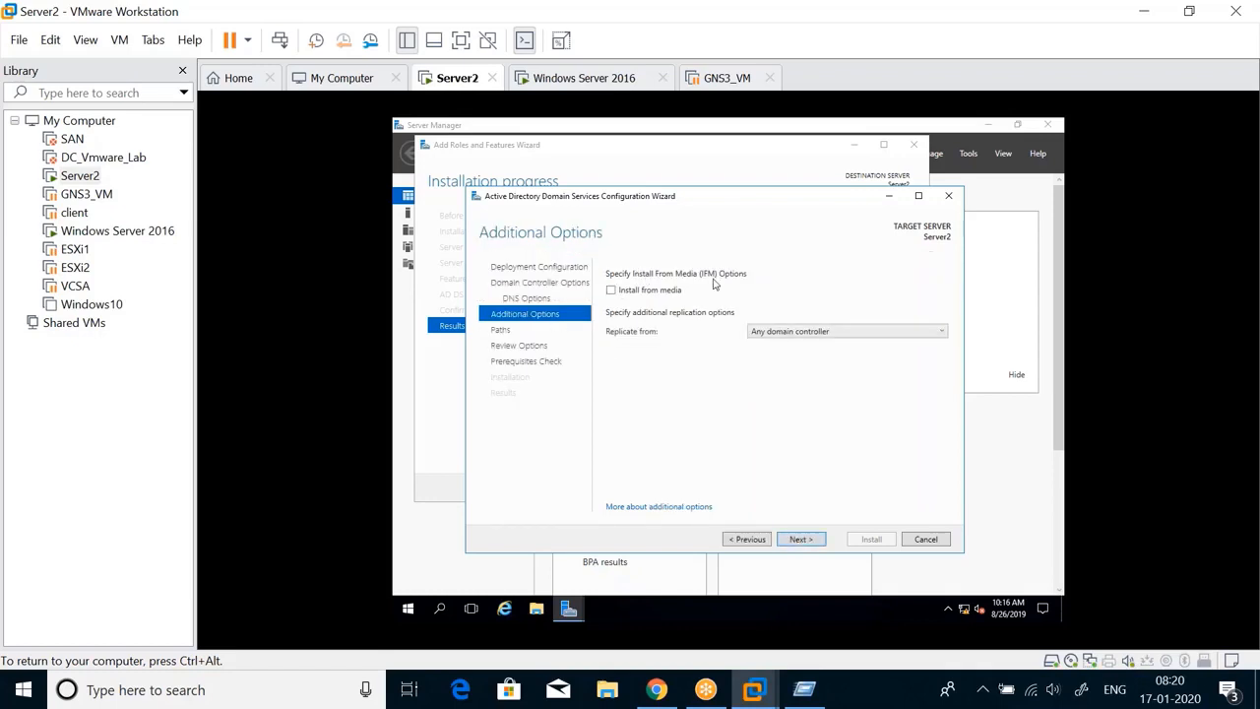
Replicate from 'Any domain controller' and keep the default C:\Windows database, log and SYSVOL folders
click(862, 333)
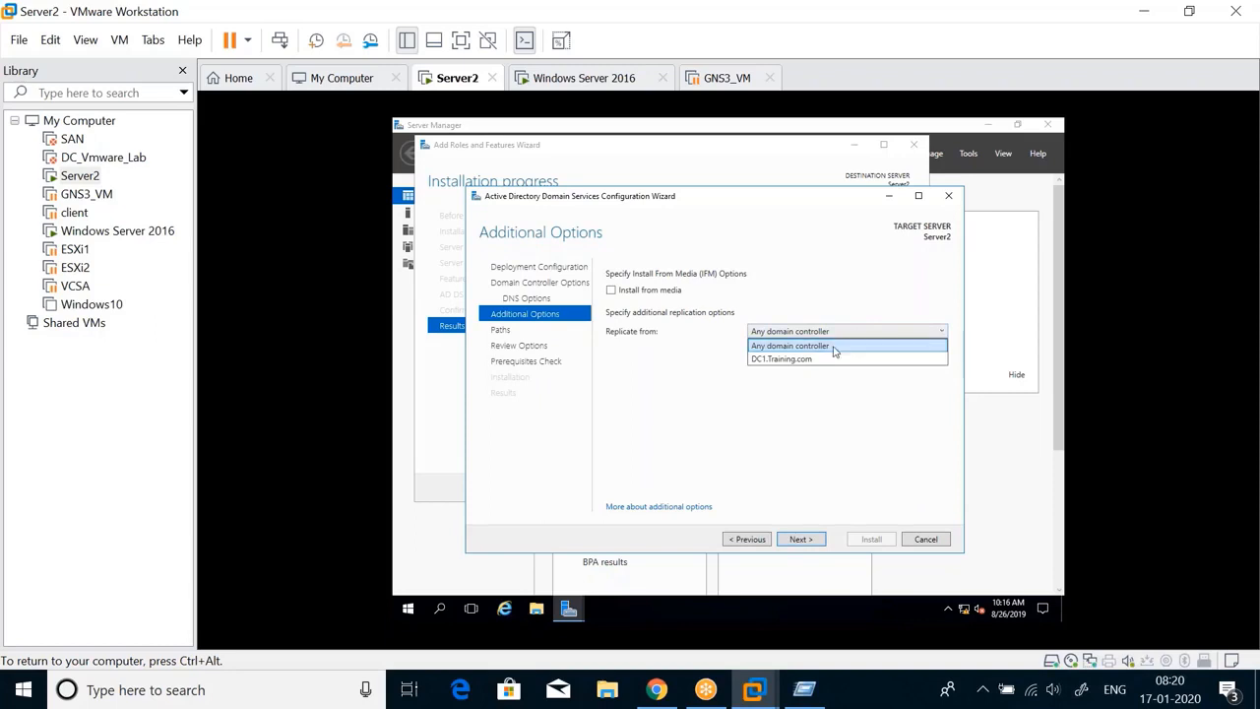
click(831, 344)
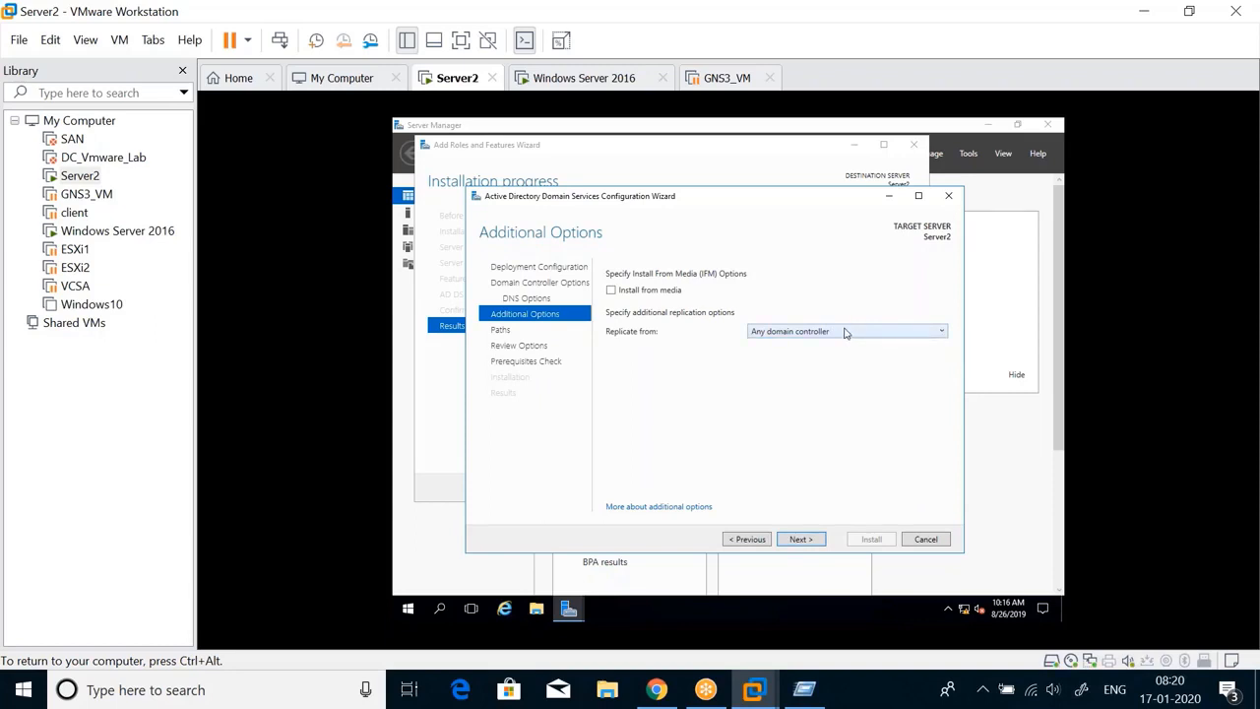
click(802, 540)
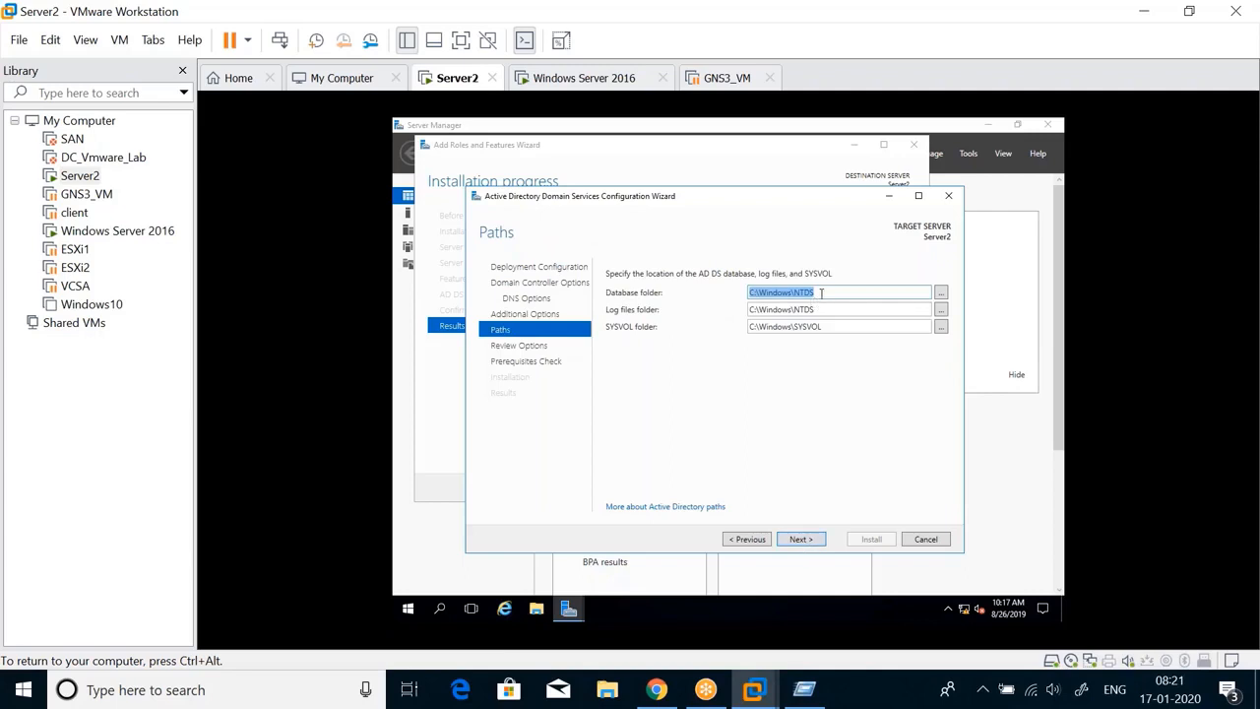
click(822, 292)
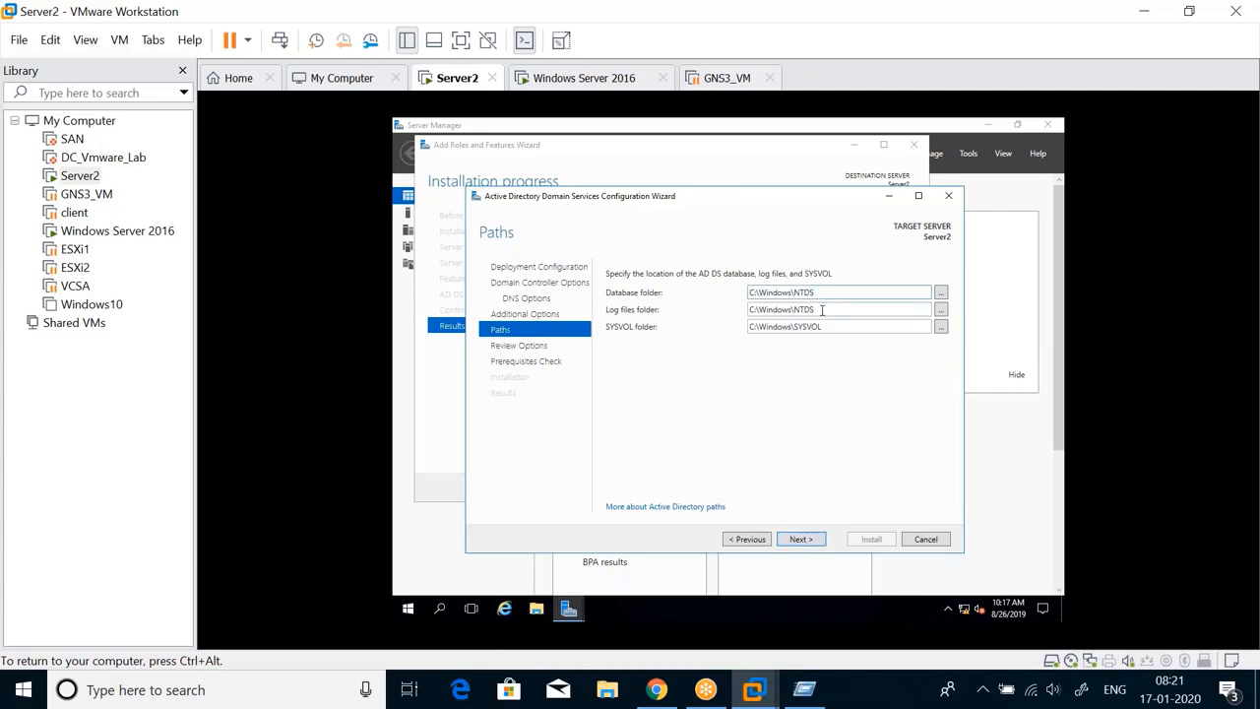
double_click(823, 310)
click(823, 319)
click(806, 540)
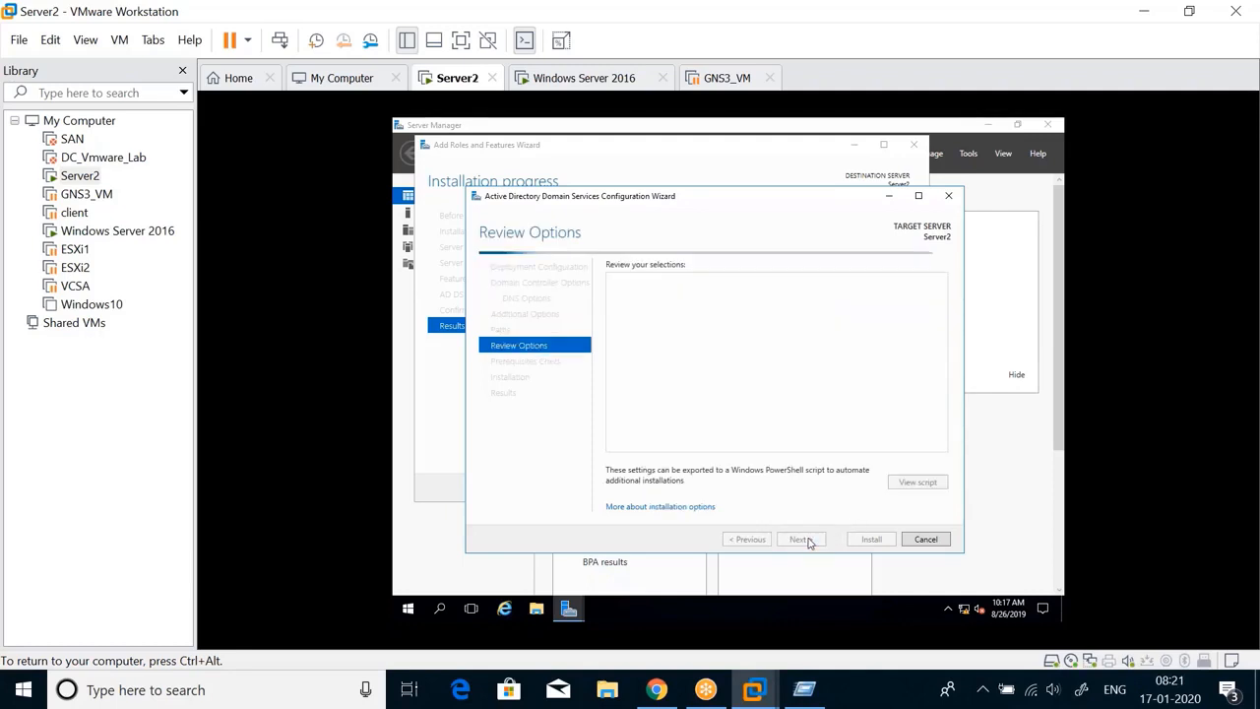
Run the prerequisites check and install AD DS, then open Server Manager's Tools menu after reboot
click(802, 540)
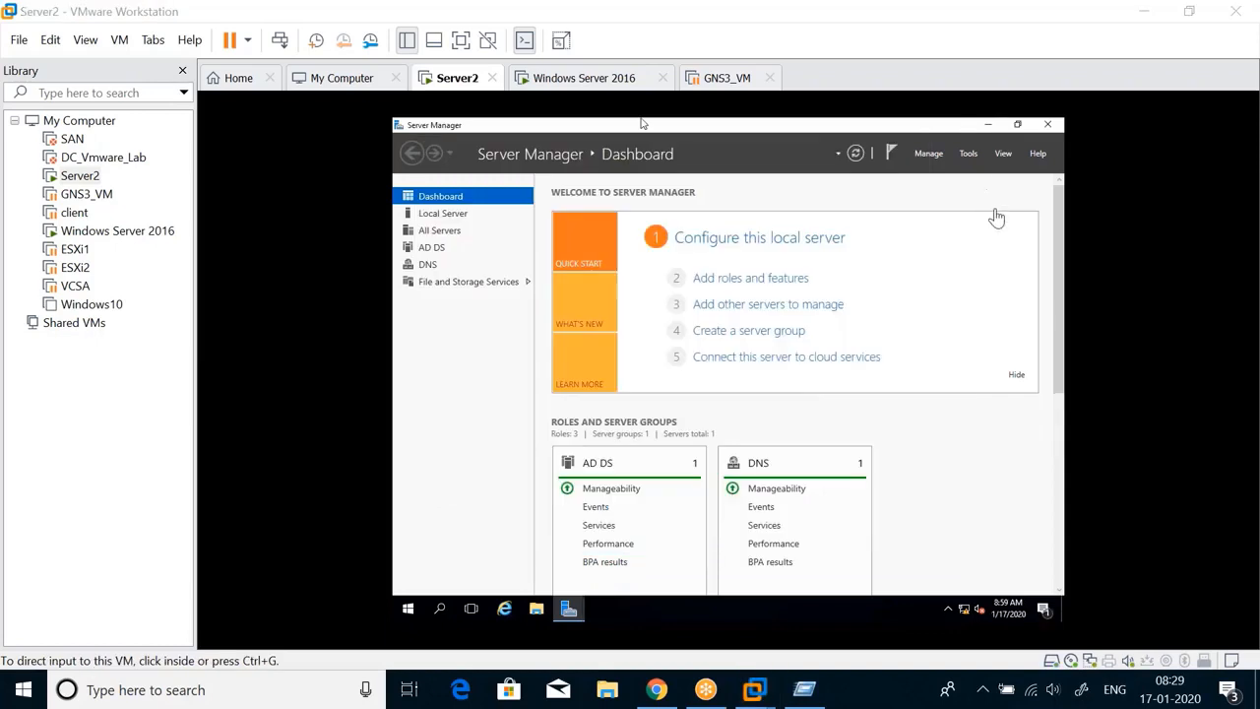
click(923, 180)
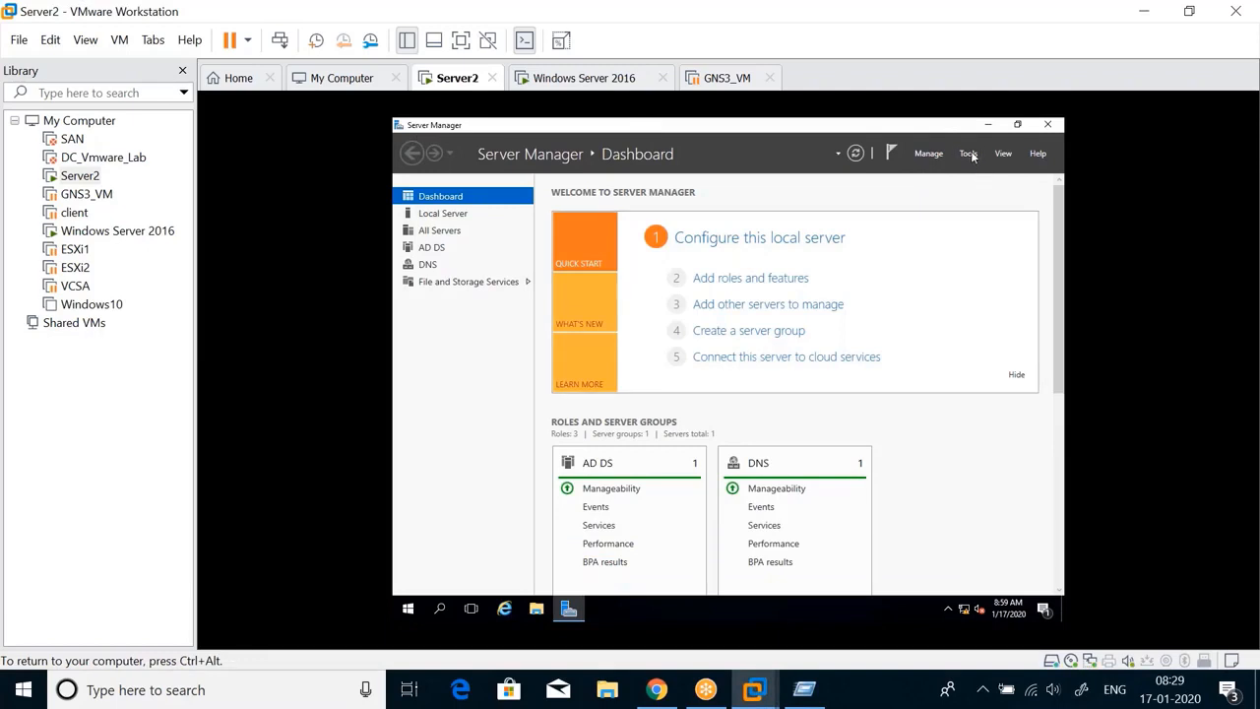
click(970, 154)
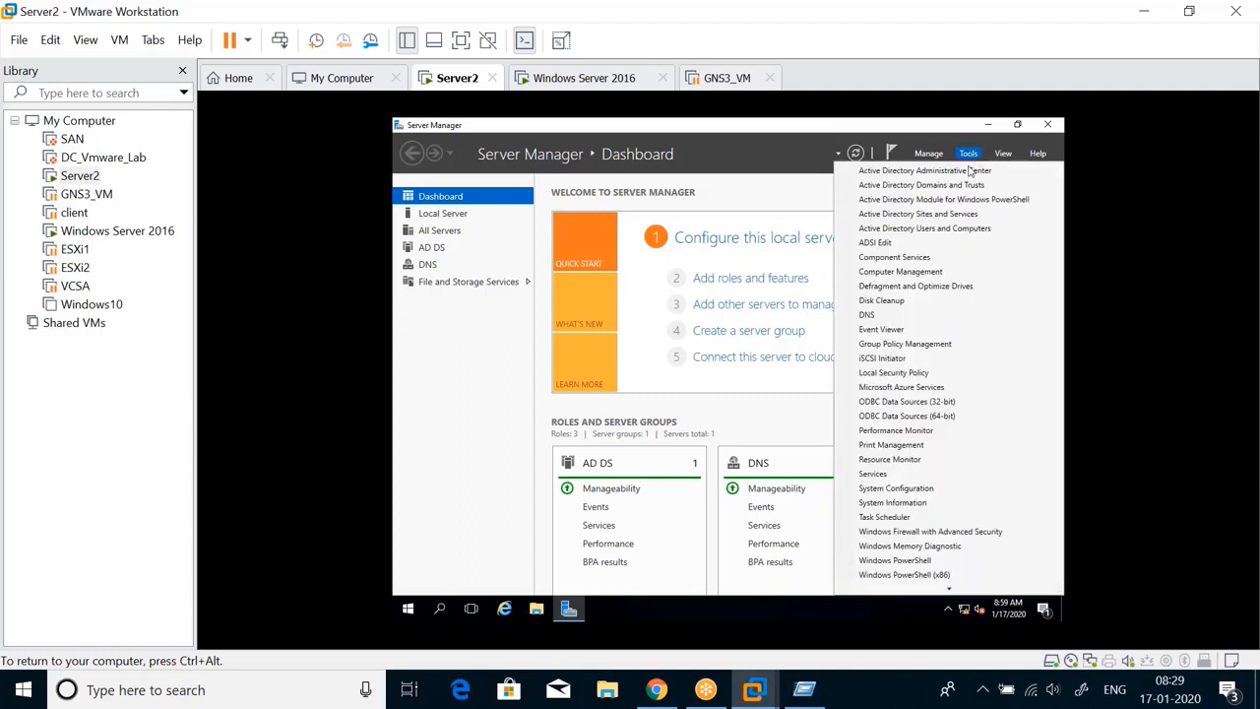
In Active Directory Users and Computers, confirm Training.com's Domain Controllers lists DC1 and SERVER2
click(945, 229)
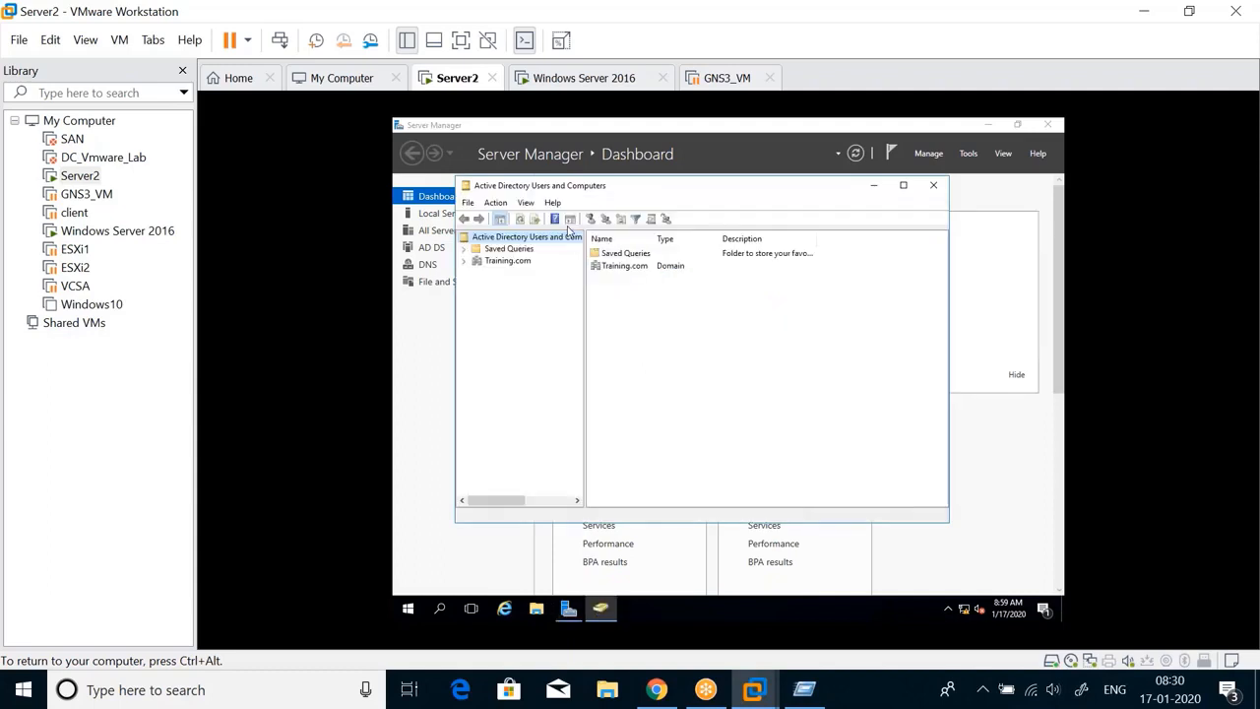
double_click(524, 262)
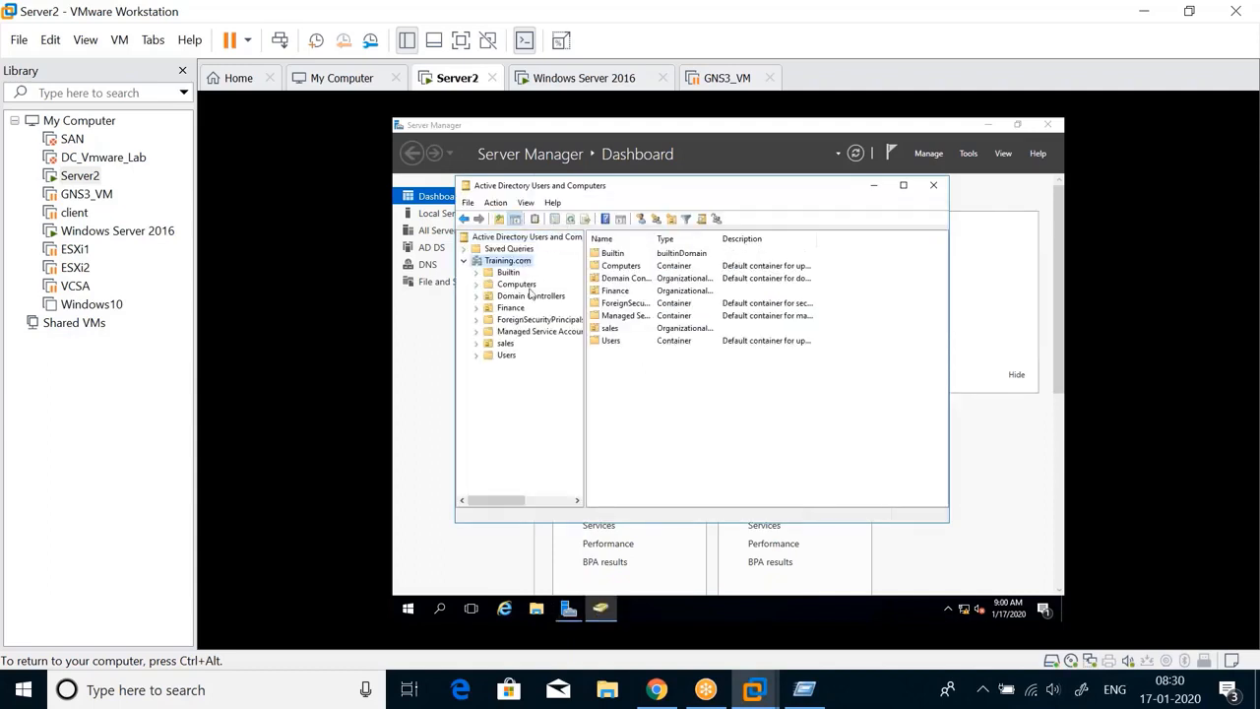
click(525, 286)
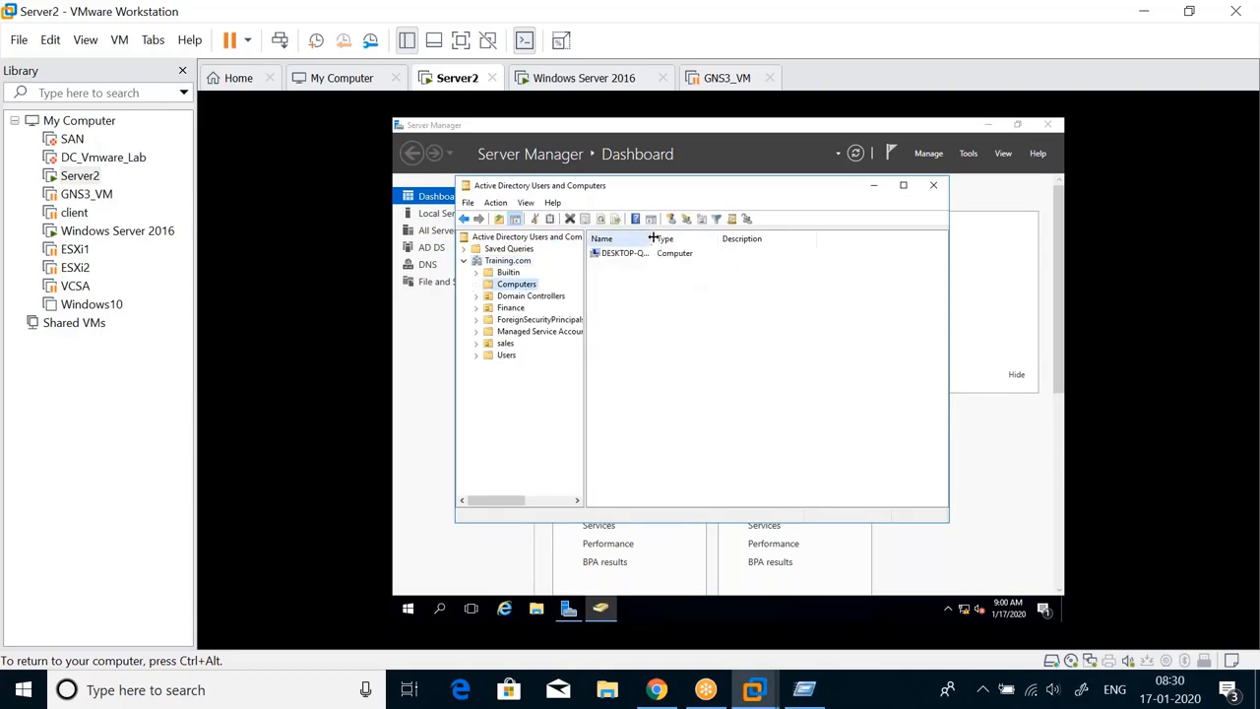
click(530, 296)
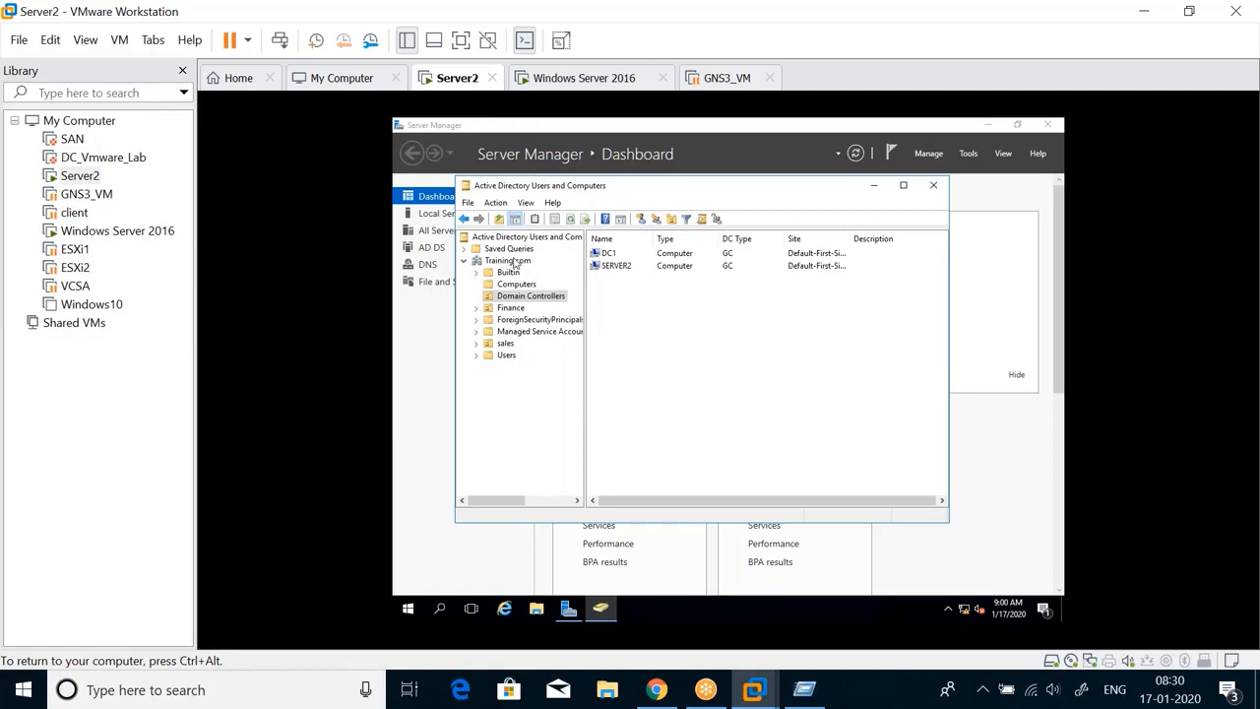
click(514, 261)
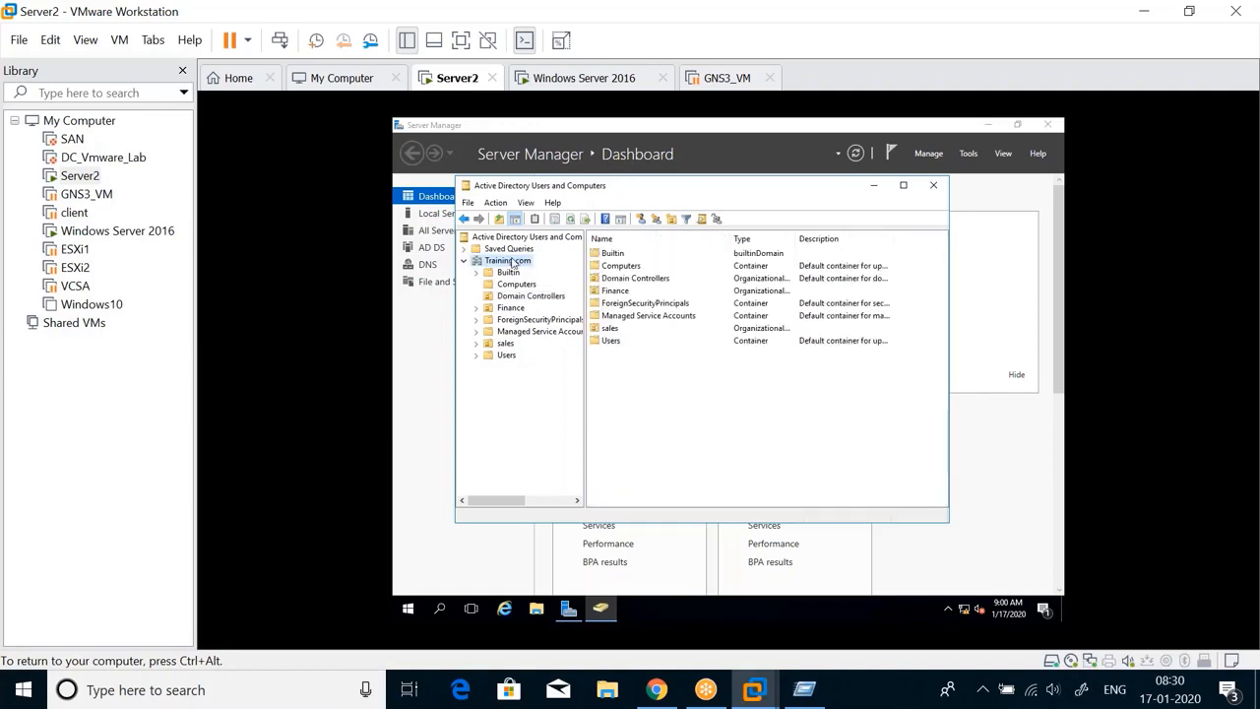
Add a new organizational unit named 'test' directly under the Training.com domain on Server2
right_click(512, 262)
mouse_move(590, 358)
click(736, 459)
text(test)
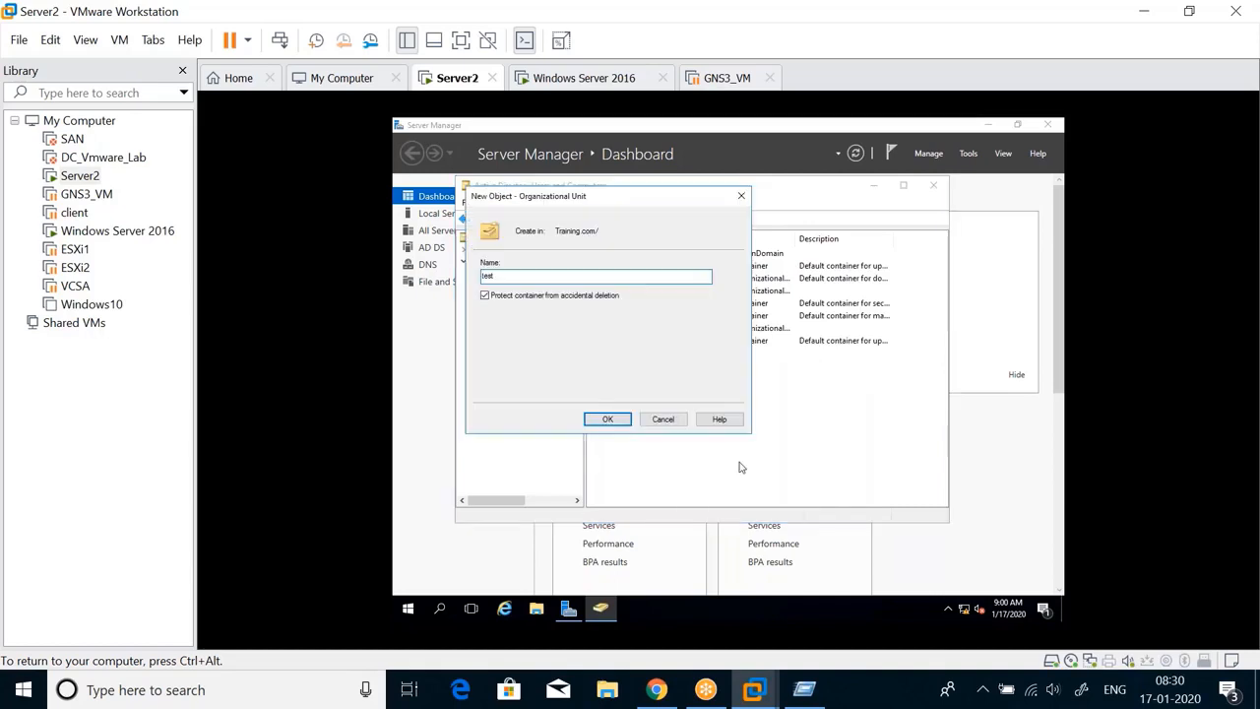
click(607, 419)
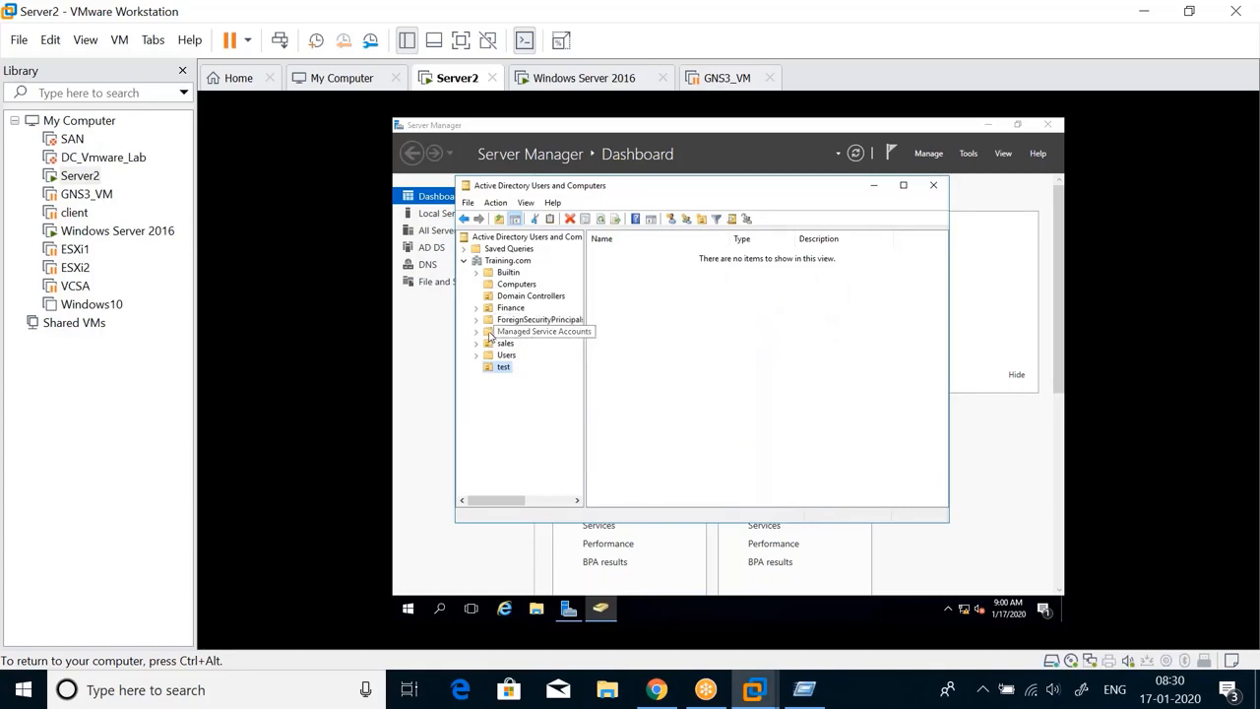
click(584, 78)
Unlock DC1 with Ctrl+Alt+Del and sign in with the administrator password
click(119, 39)
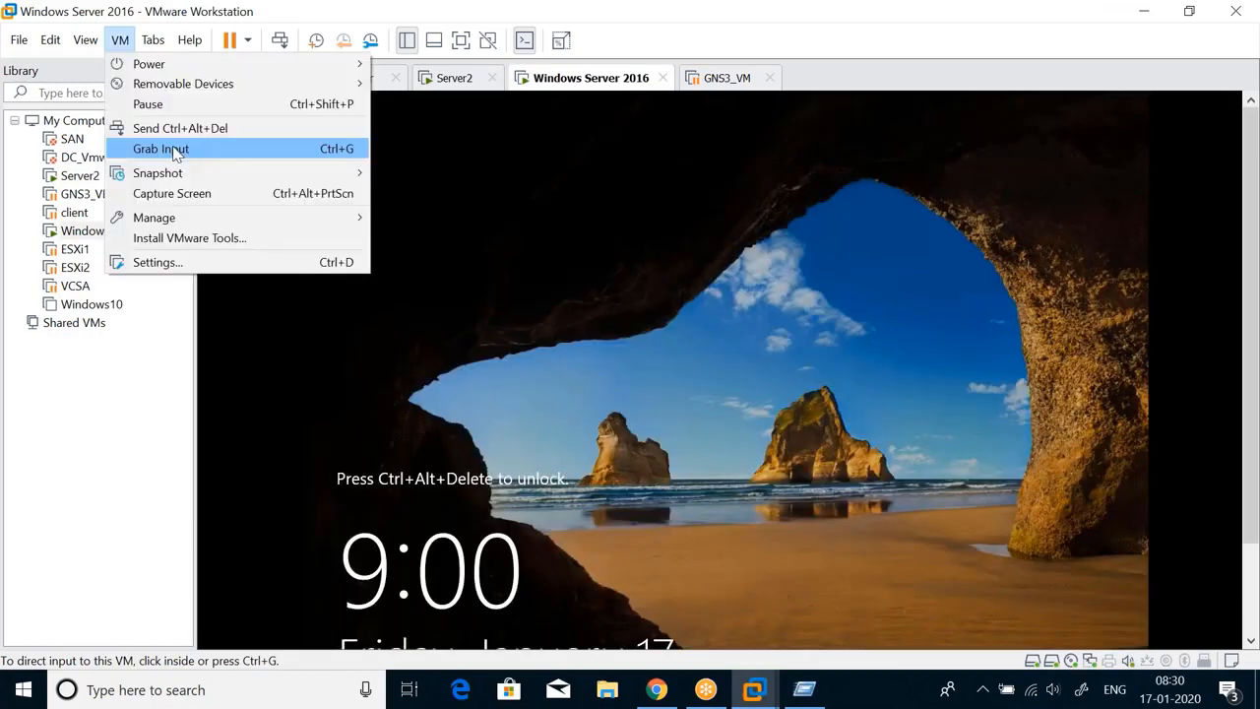
click(180, 128)
text(•••••••)
key(Return)
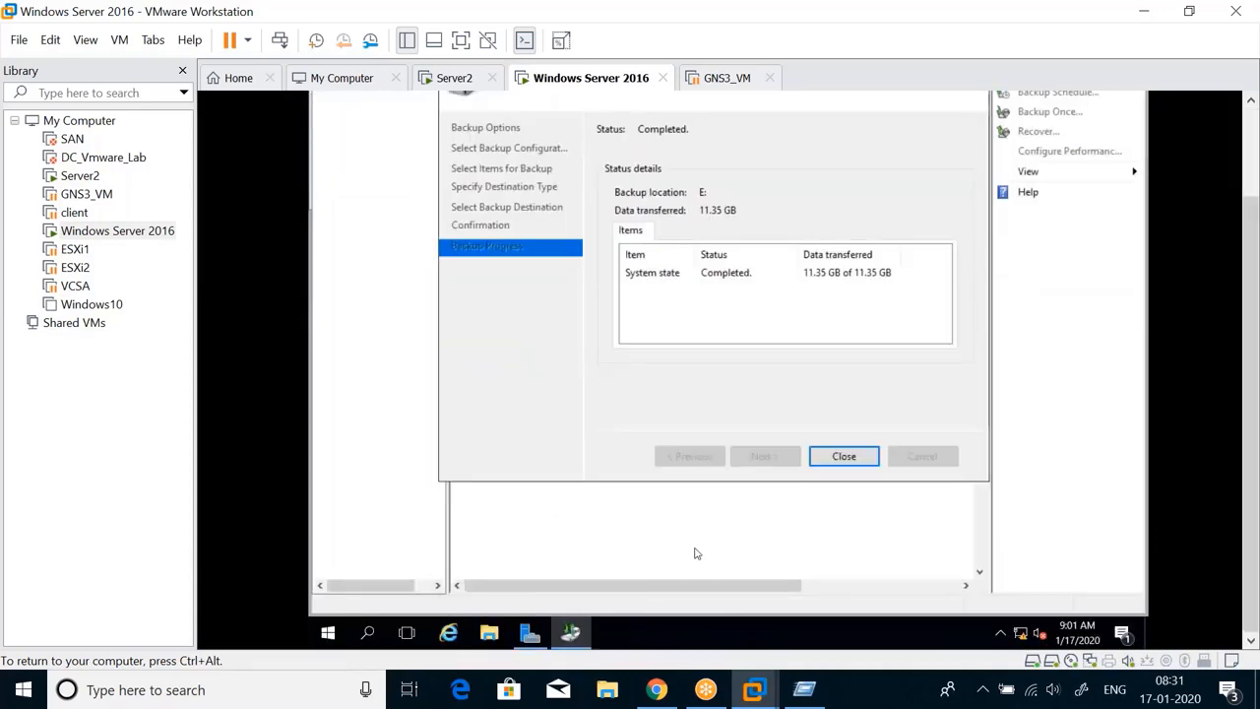
Run dsa.msc on DC1 to open Active Directory Users and Computers
key(super+r)
text(dsa.msc)
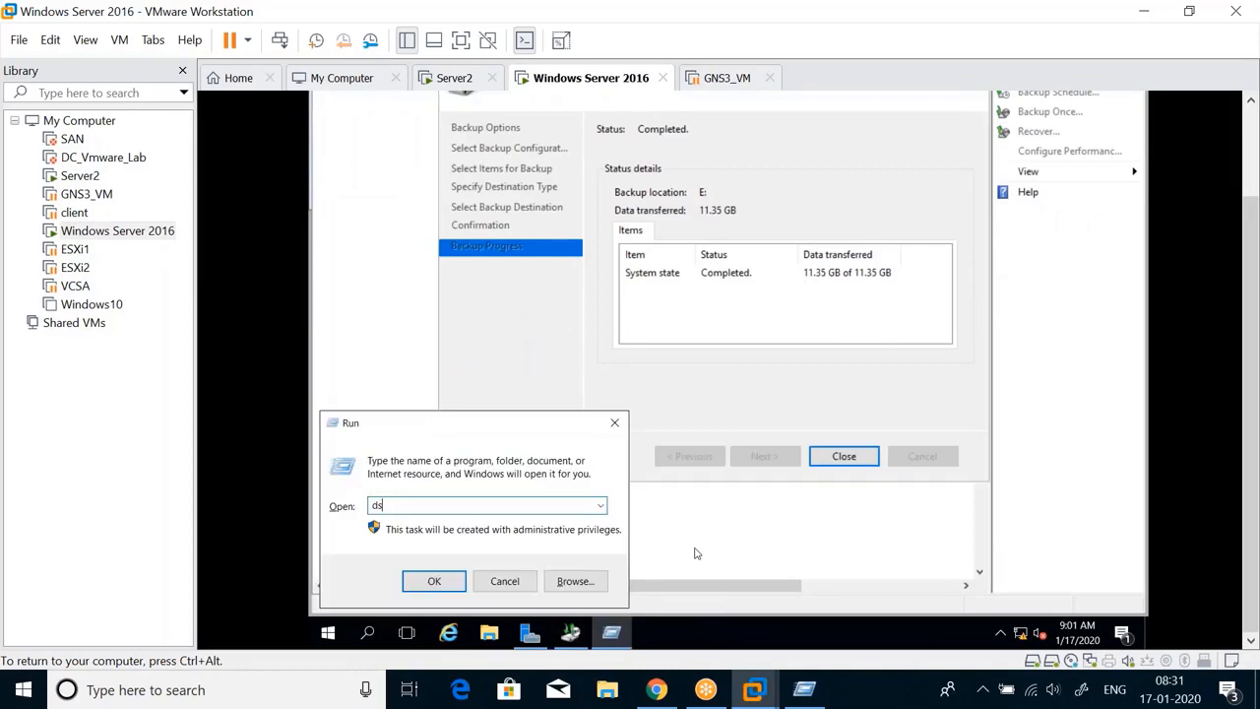
click(426, 583)
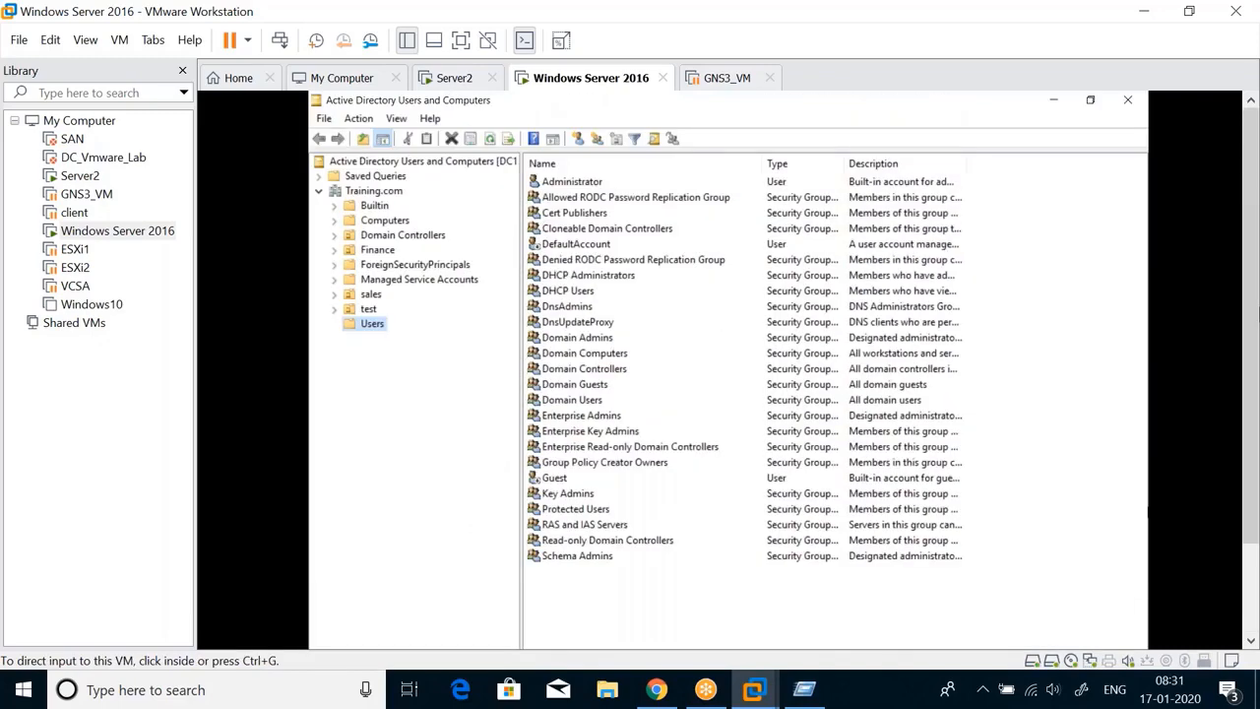
click(708, 104)
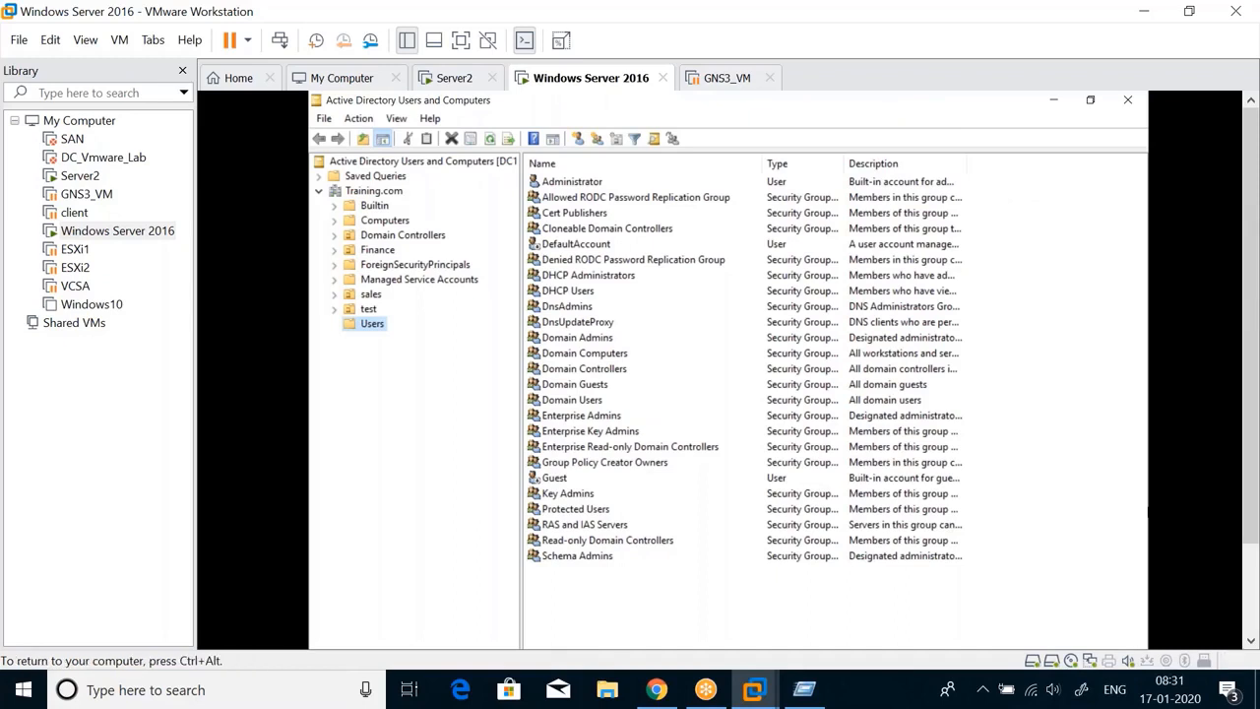